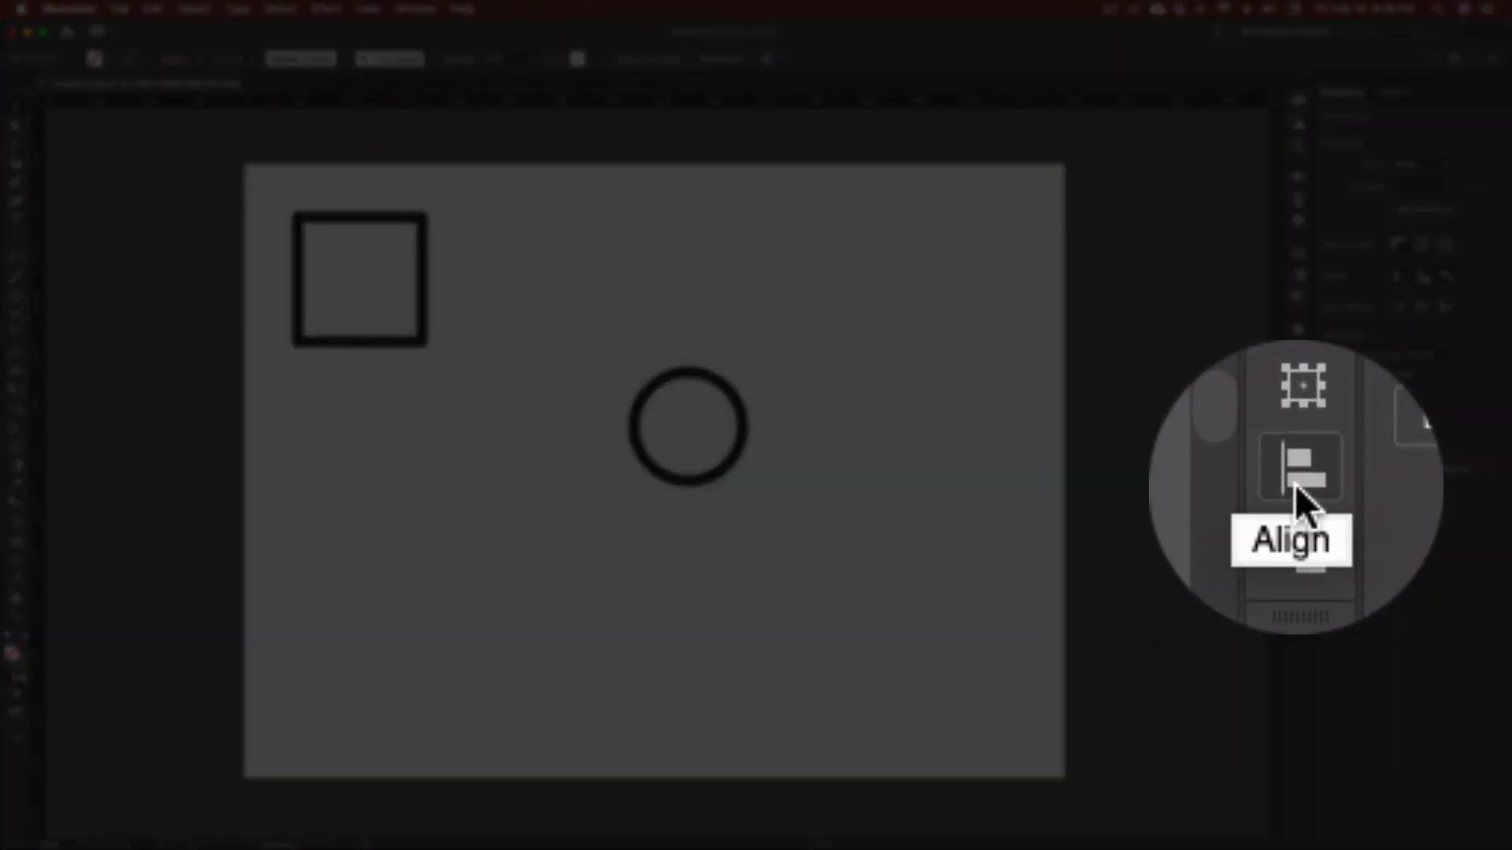
- Open the Align panel in the panel strip and confirm it under the Window menu
left_click(1298, 482)
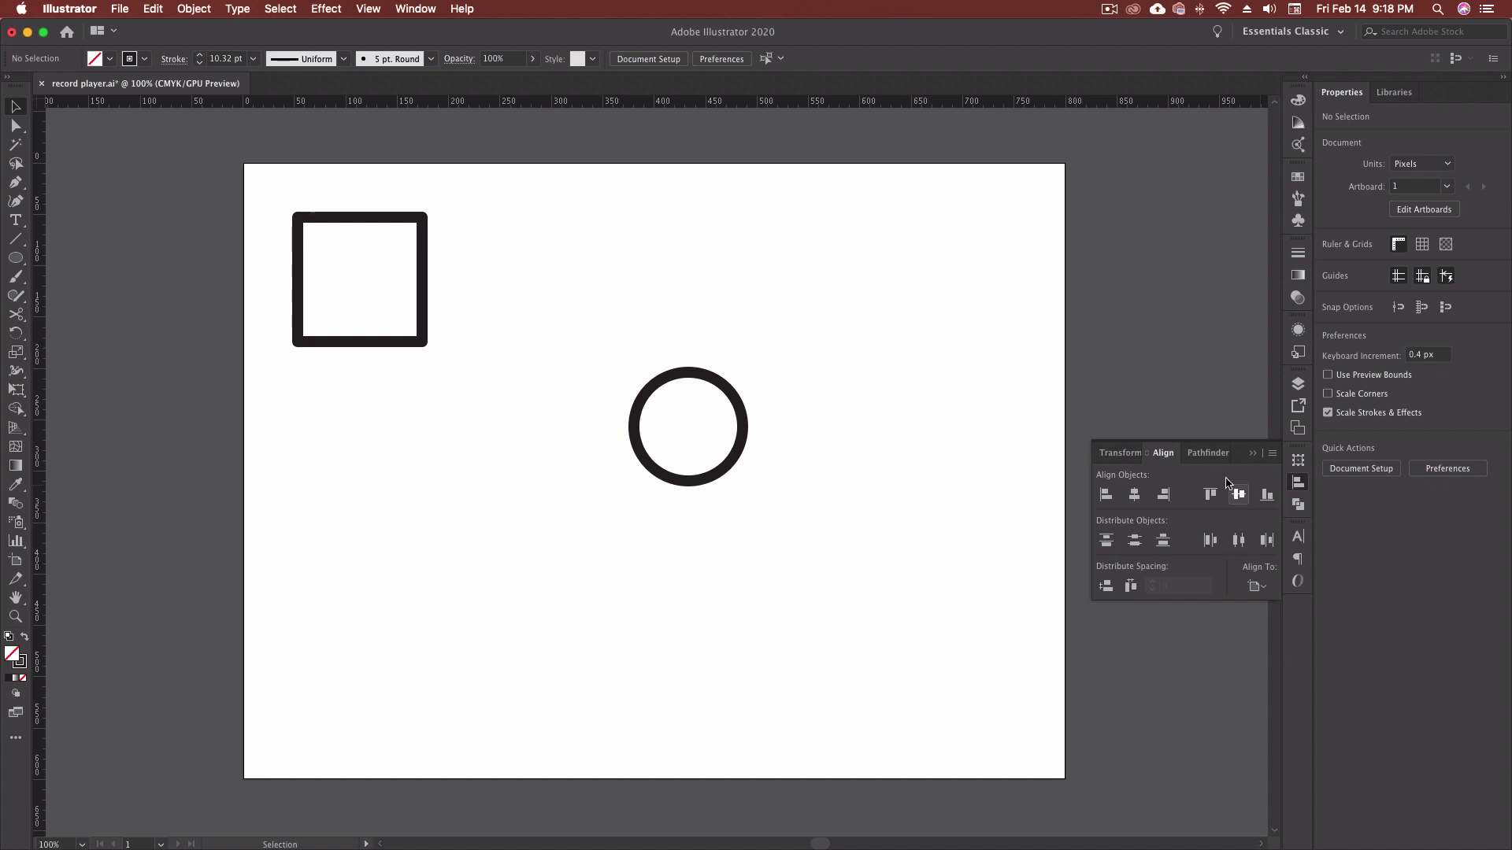
left_click(416, 9)
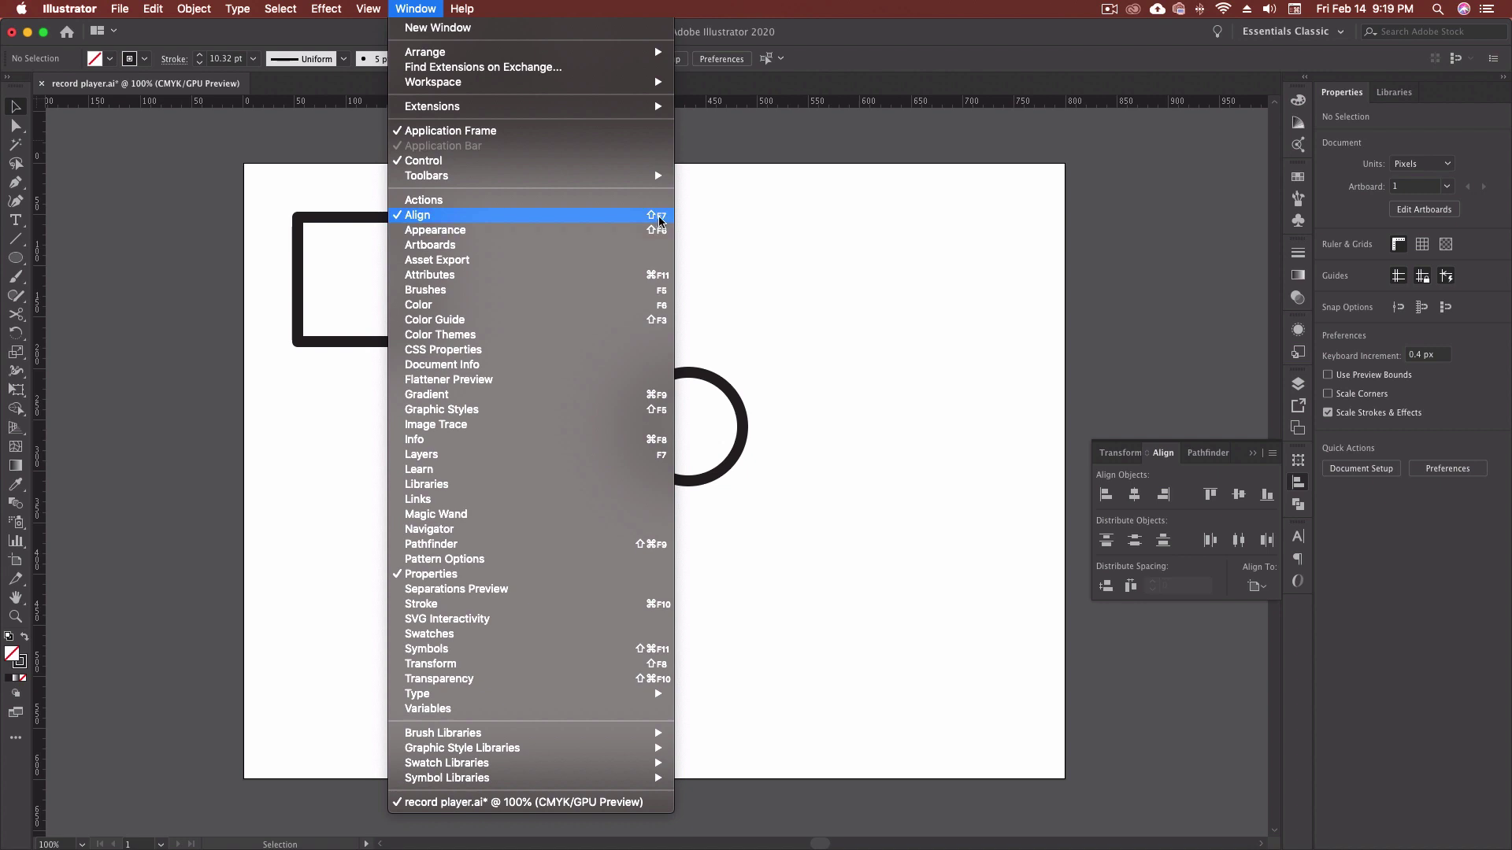
left_click(1433, 601)
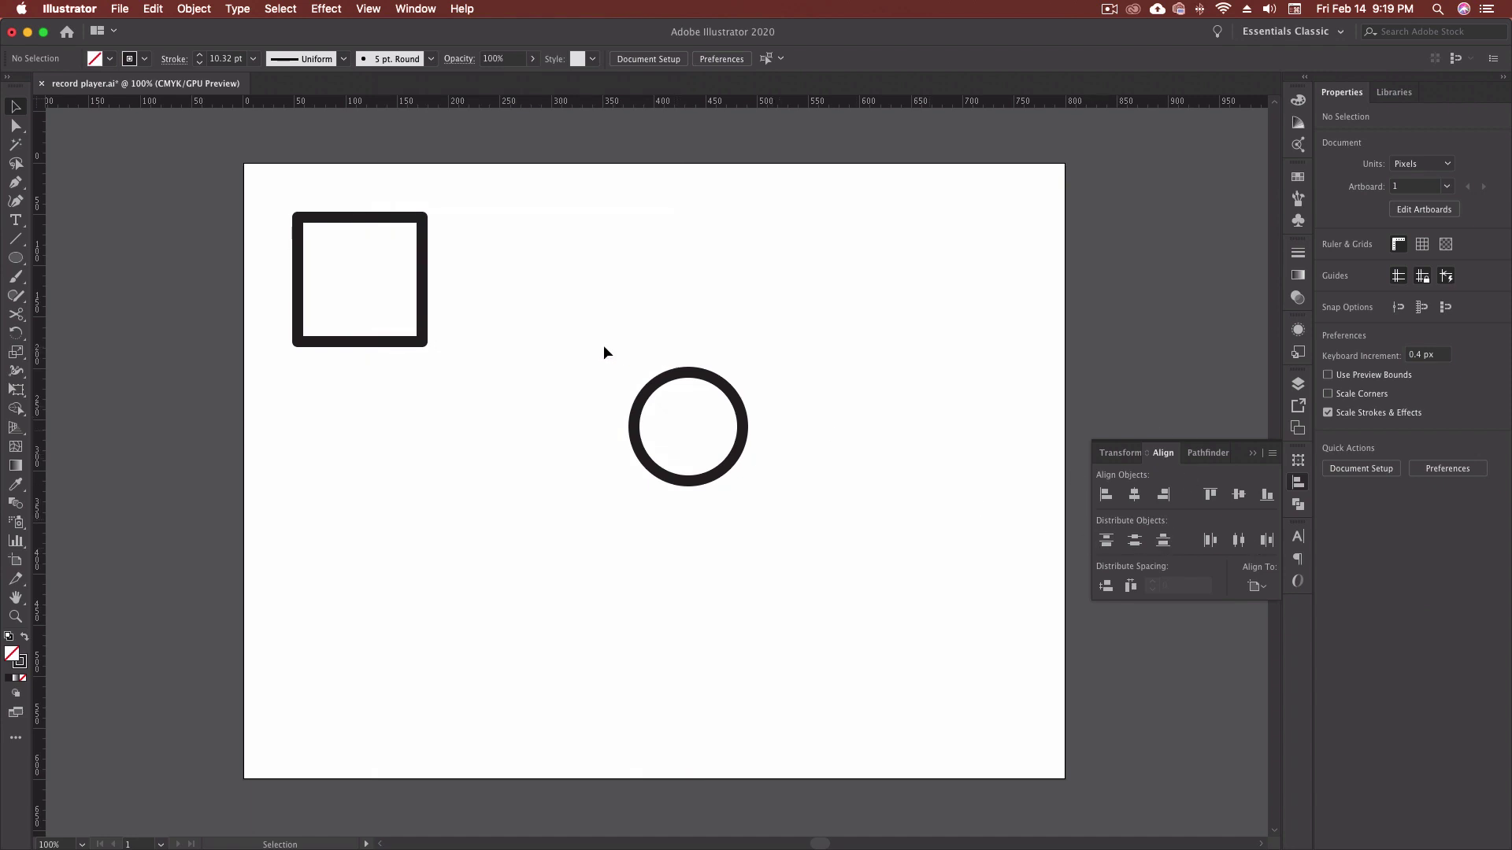
- Centre the circle horizontally and vertically using Align to Artboard, placing it at X 400 px
left_click_drag(603, 348, 677, 435)
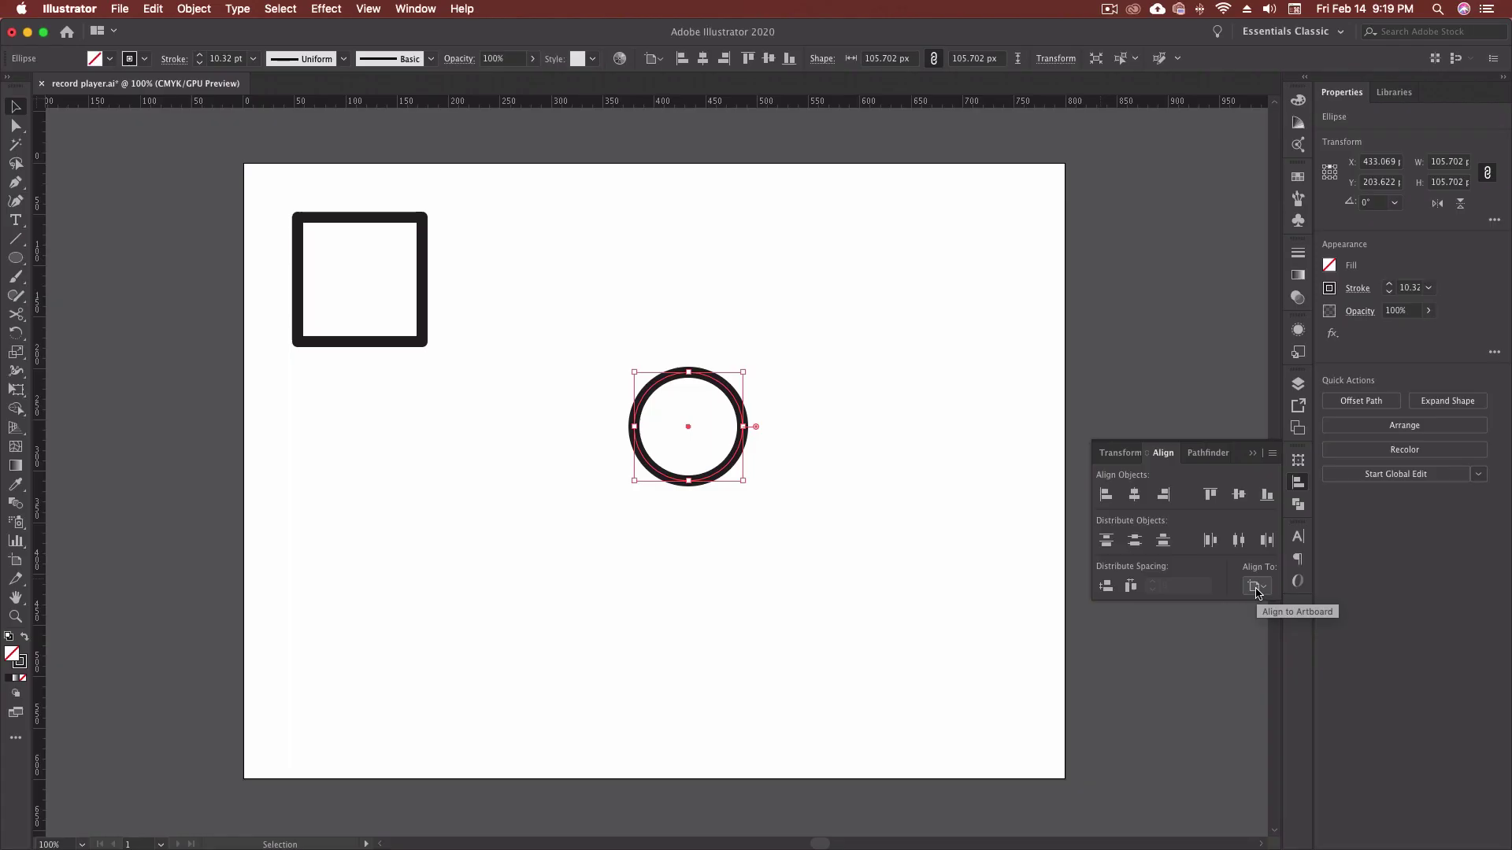
left_click(1254, 586)
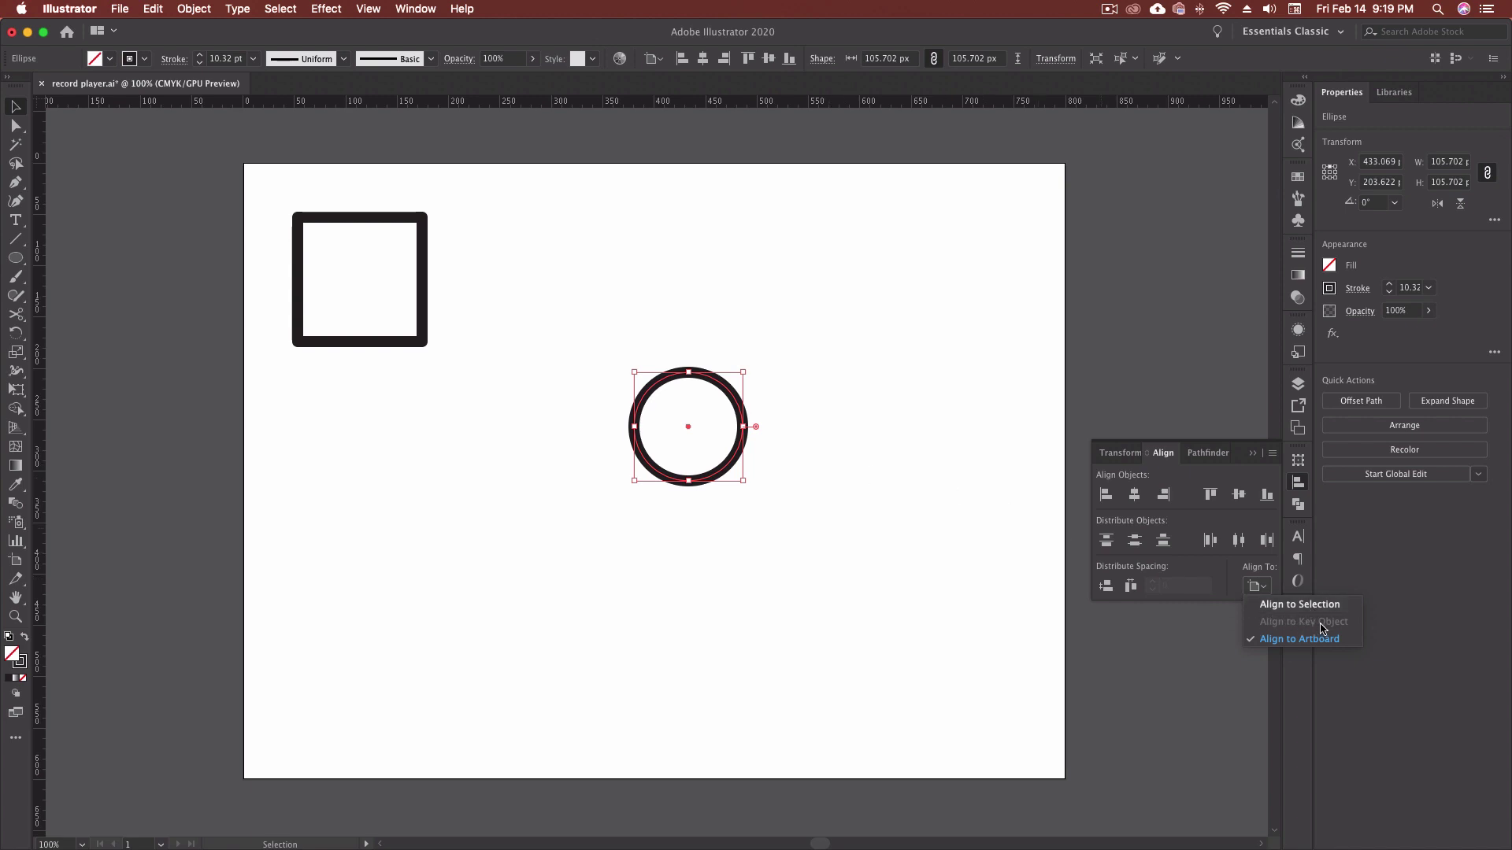
left_click(1256, 587)
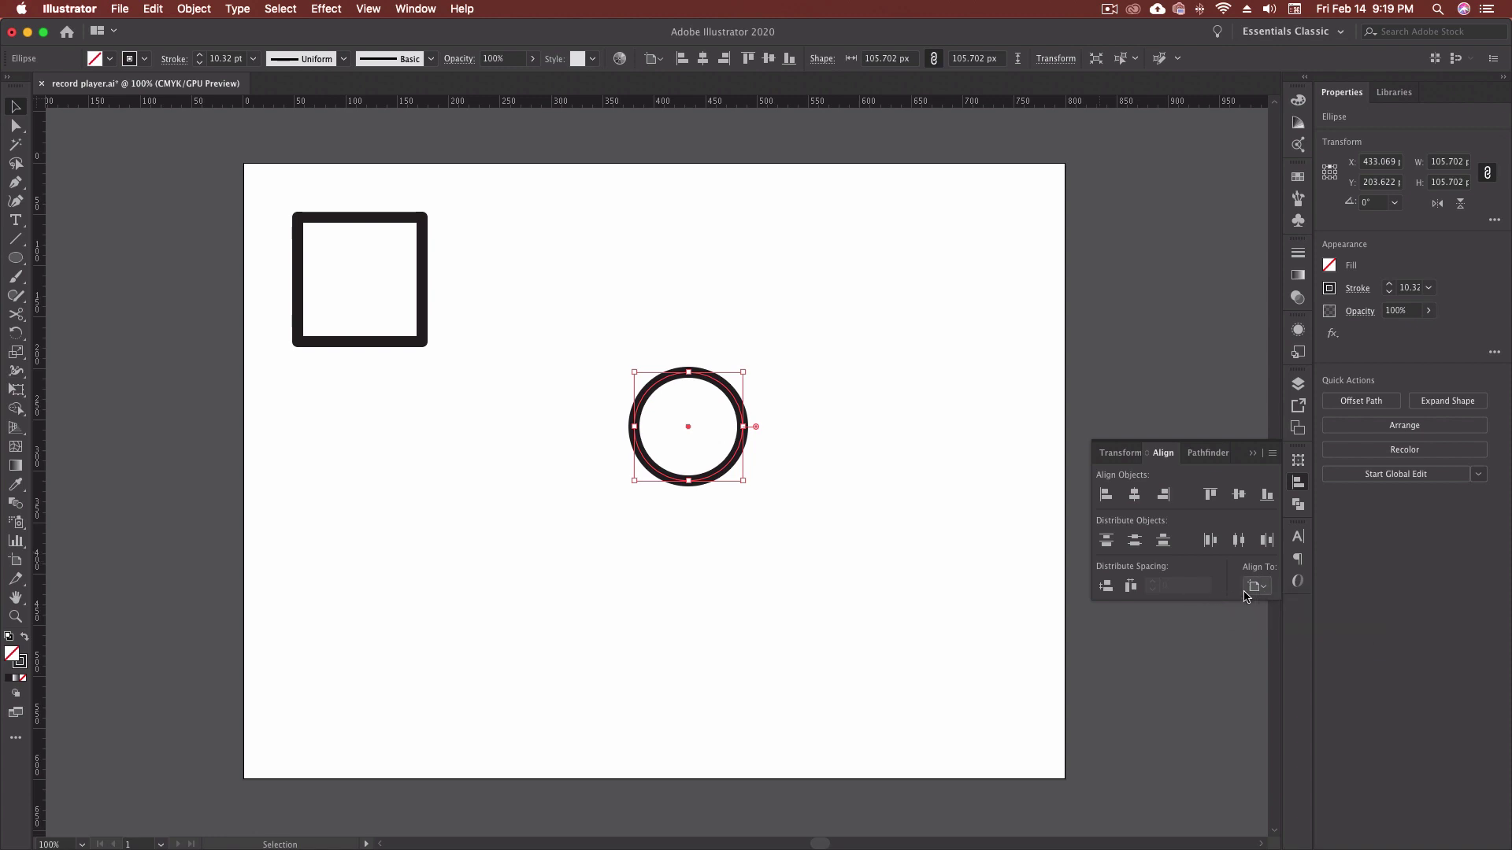
left_click(1135, 496)
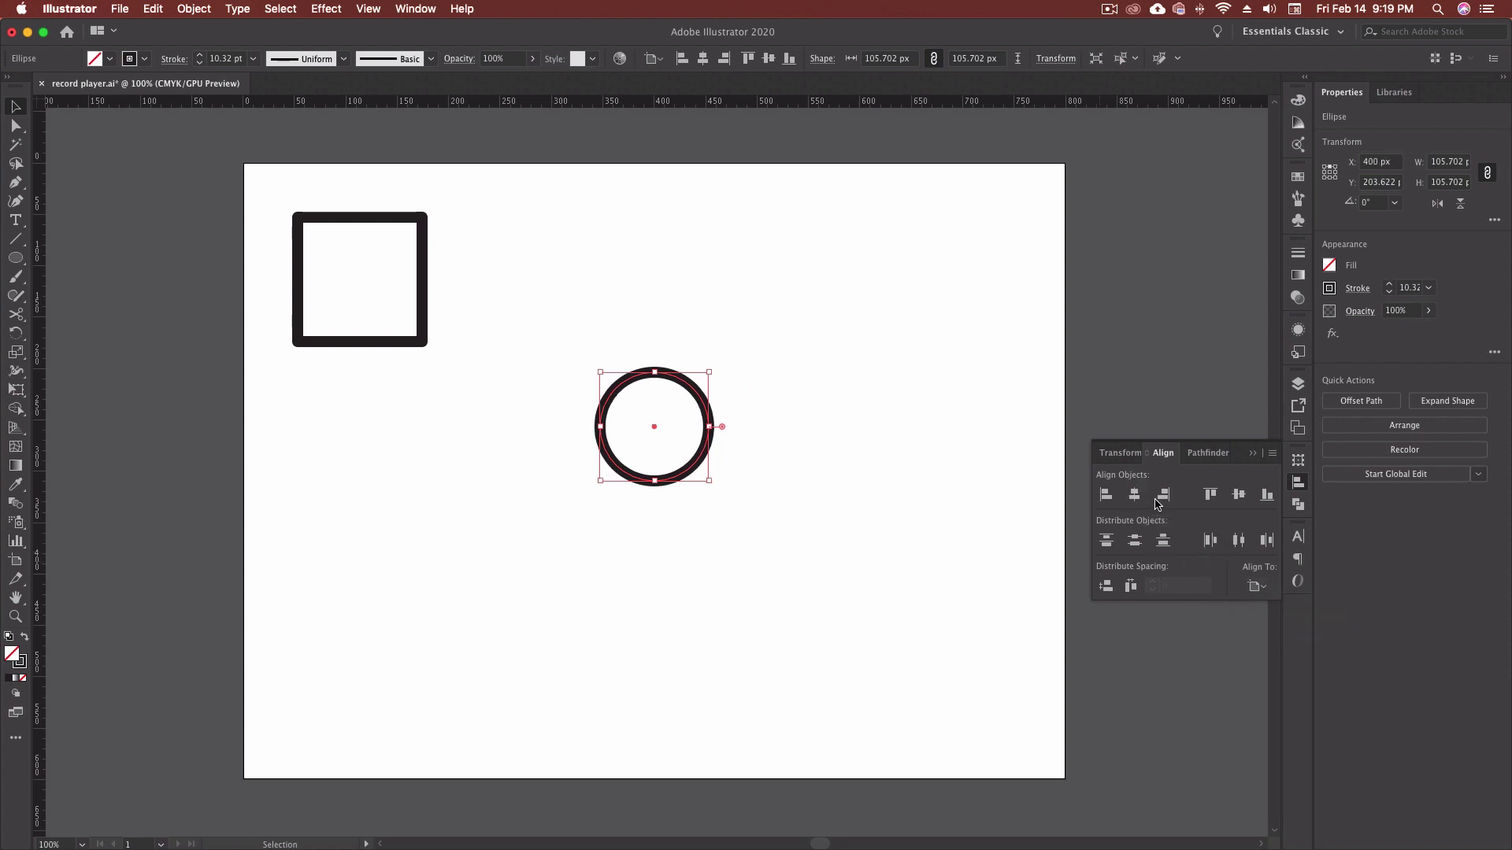
left_click(1238, 496)
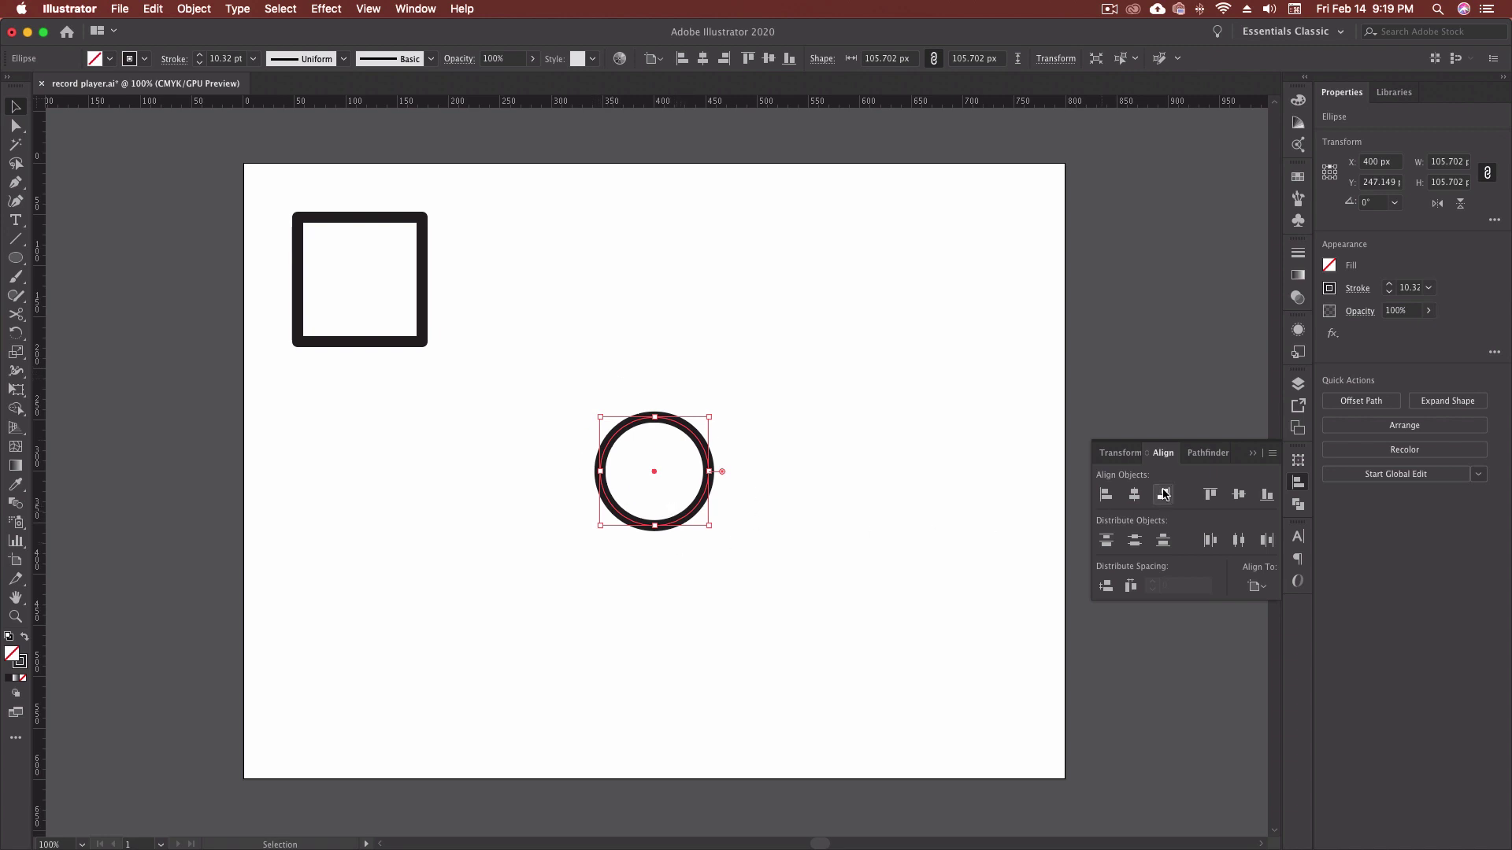
- Move the circle up-right, select both shapes, and set Align To to Align to Key Object
left_click_drag(712, 418, 824, 339)
left_click_drag(280, 186, 897, 493)
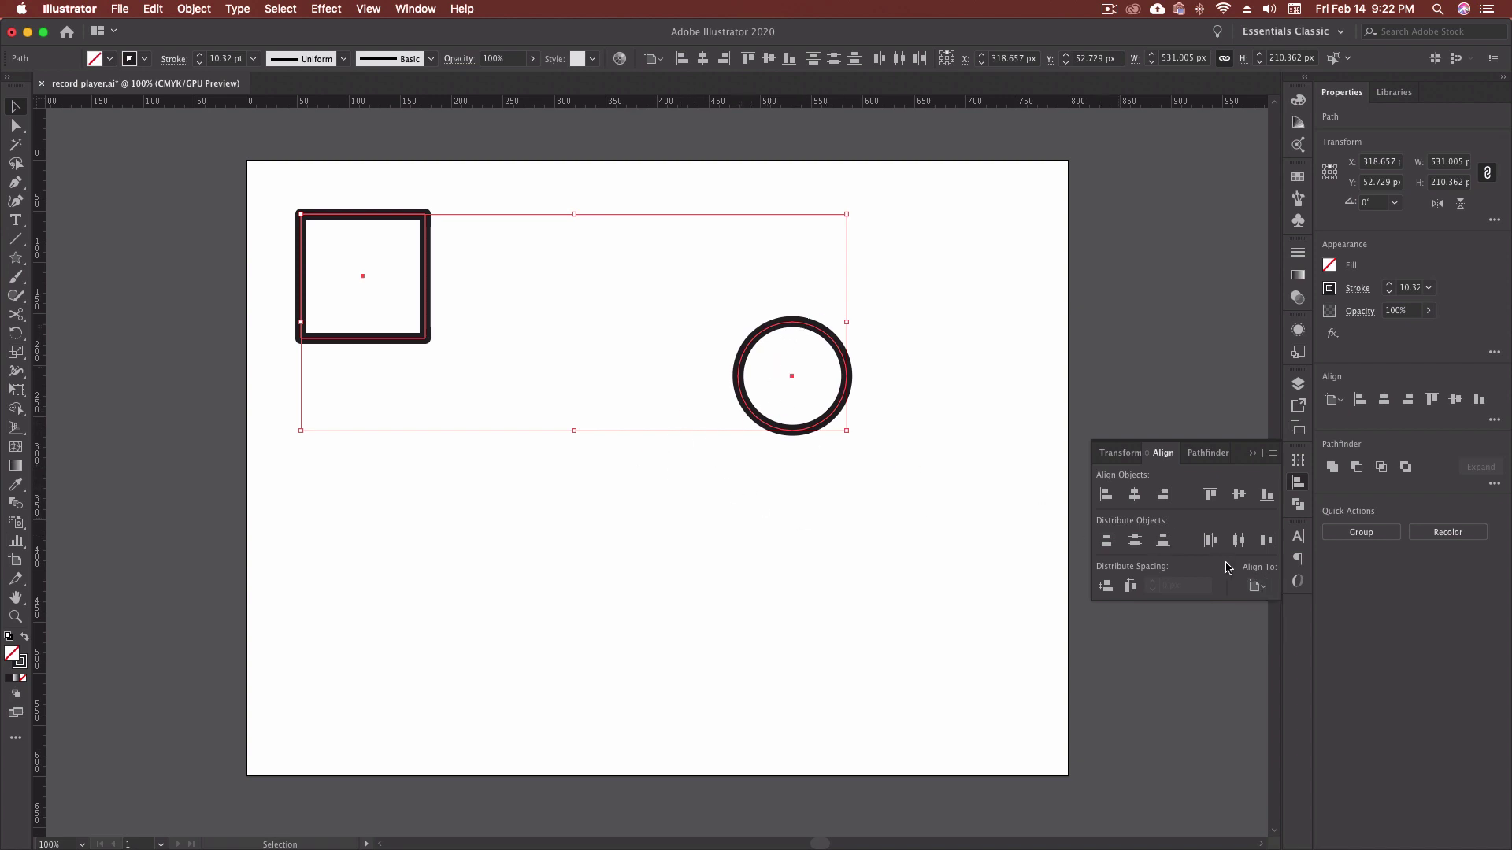
left_click(1256, 586)
left_click(1291, 600)
left_click(1256, 585)
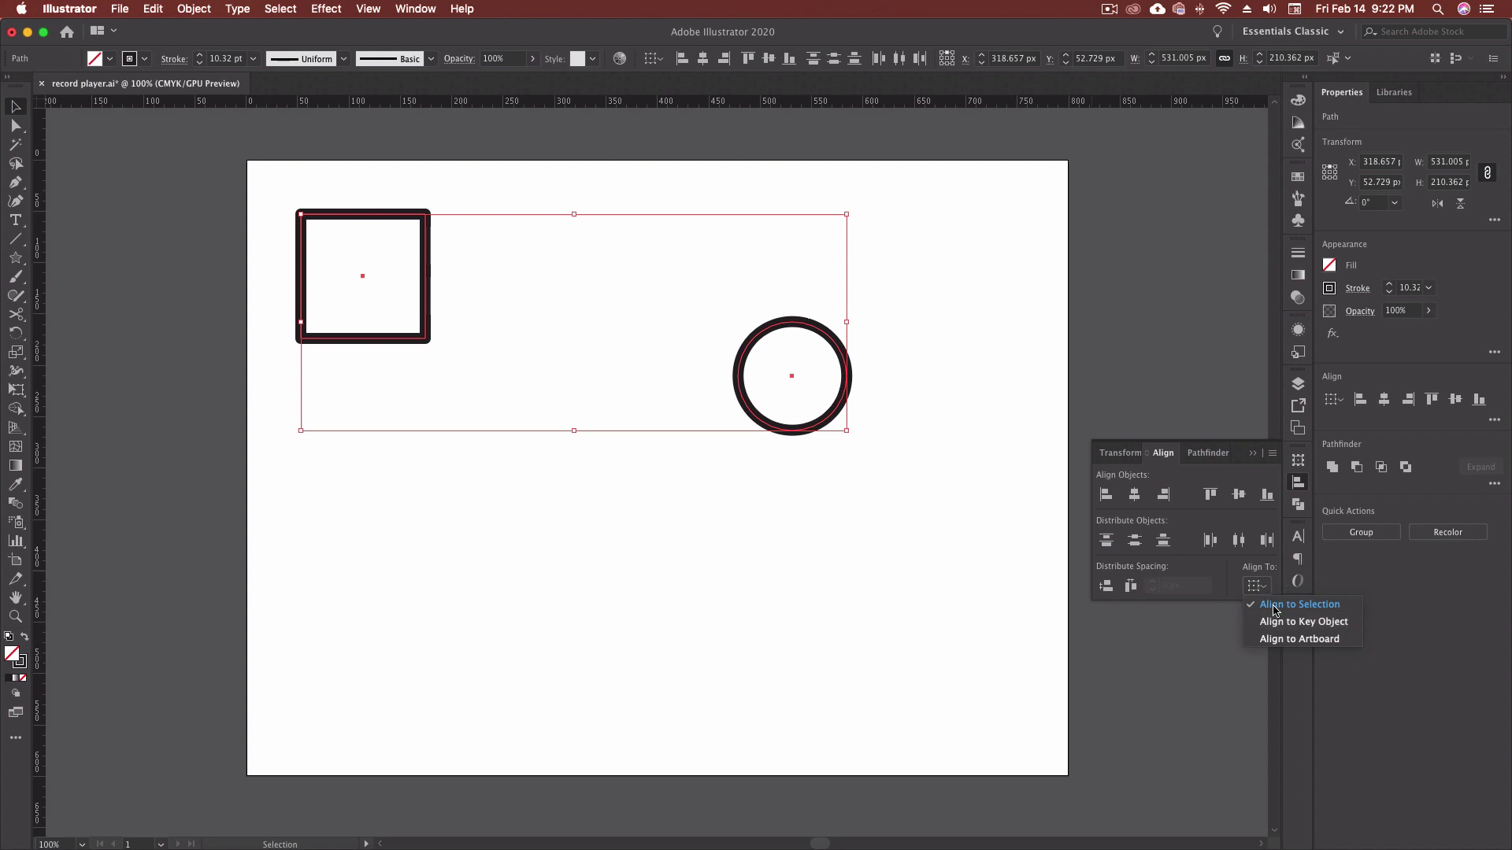
left_click(1312, 622)
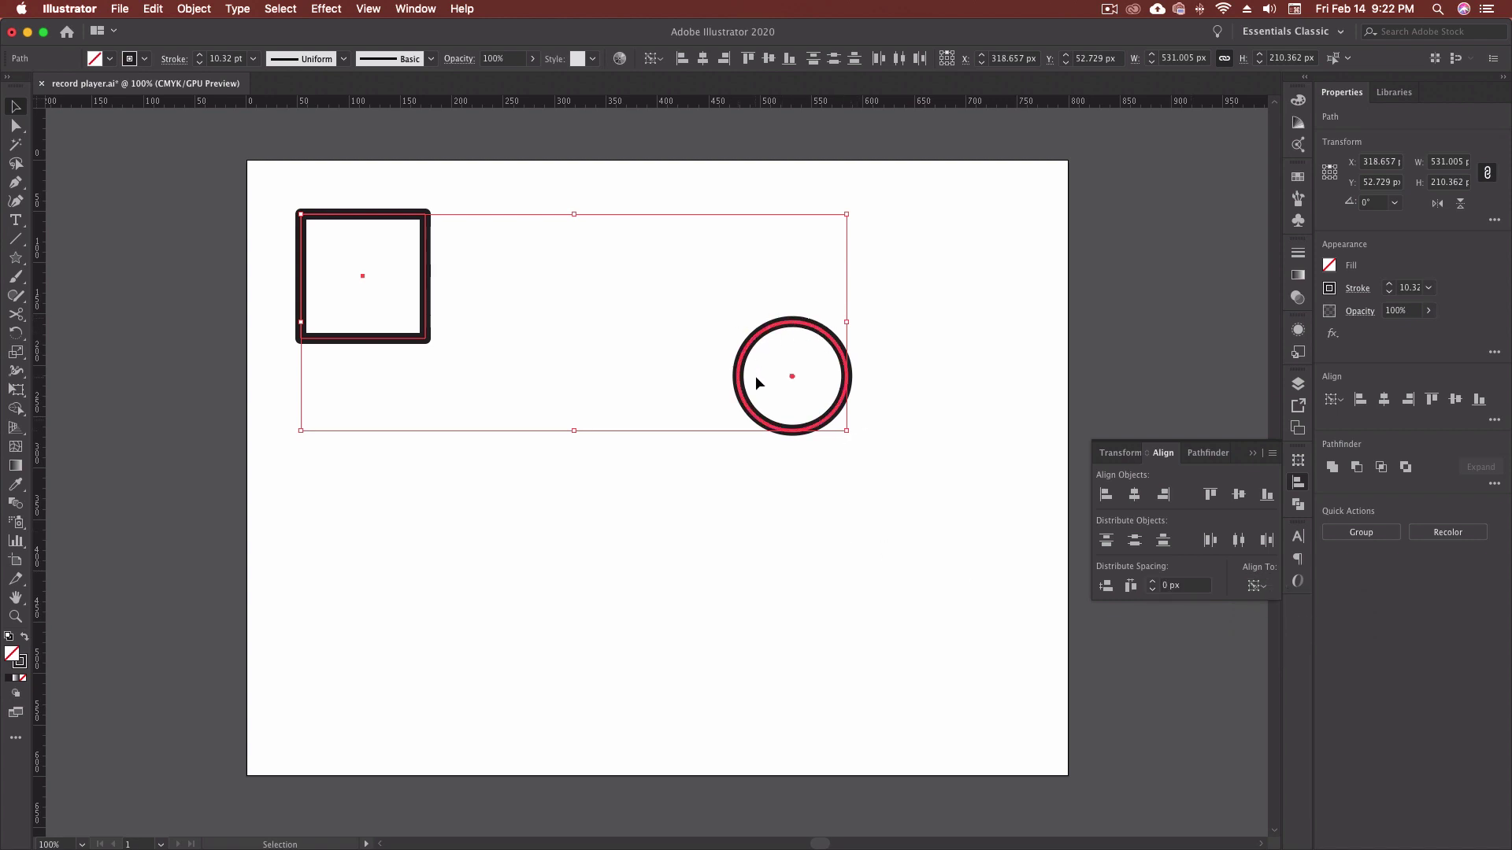
left_click(728, 476)
left_click(15, 257)
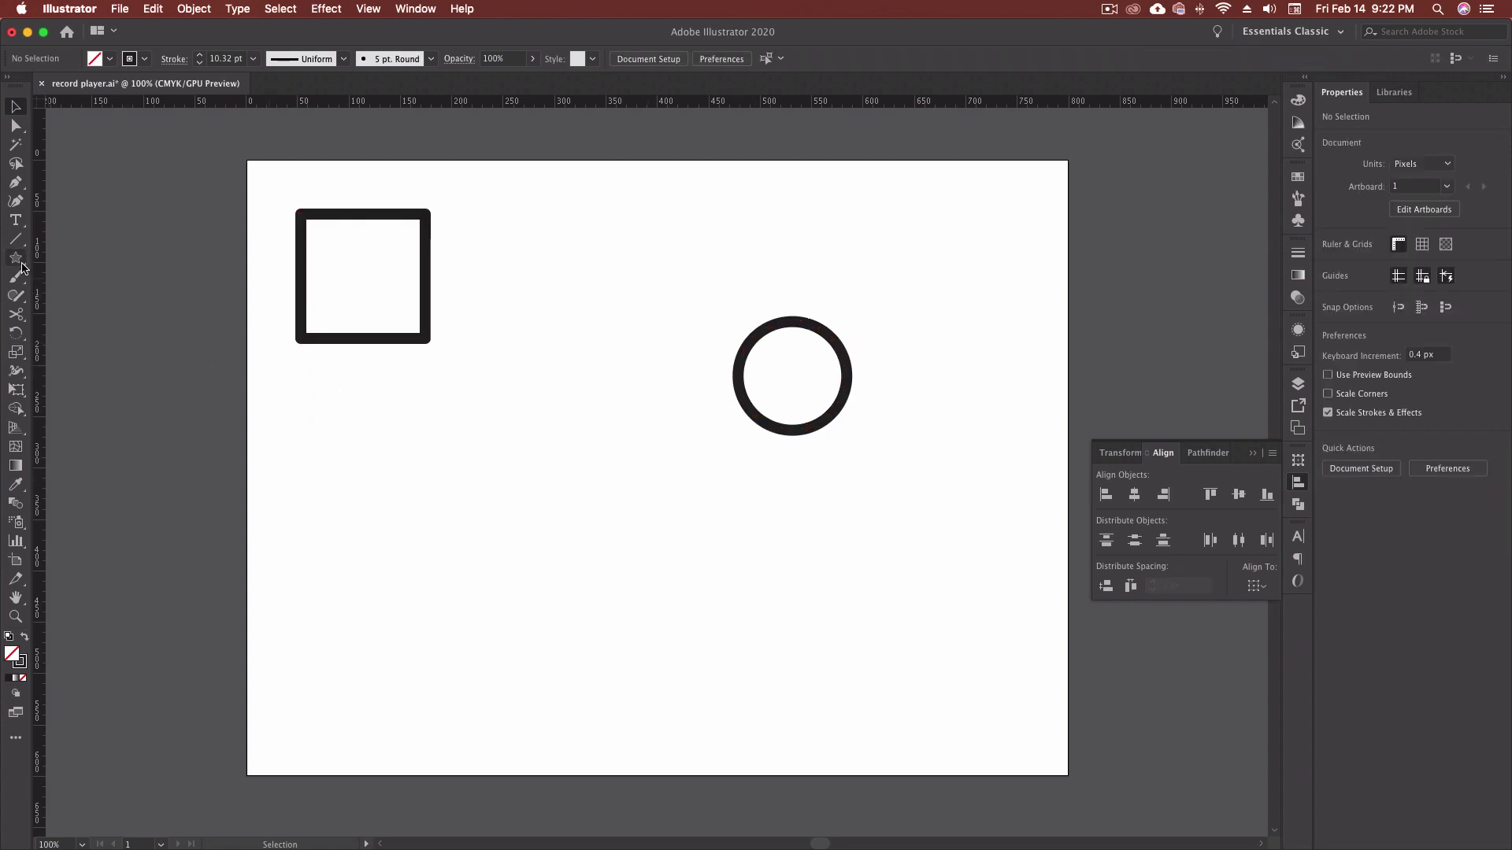
left_click_drag(504, 549, 564, 610)
key("Down")
key("Down")
key("Down")
key("Down")
left_click(15, 106)
left_click_drag(251, 175, 859, 643)
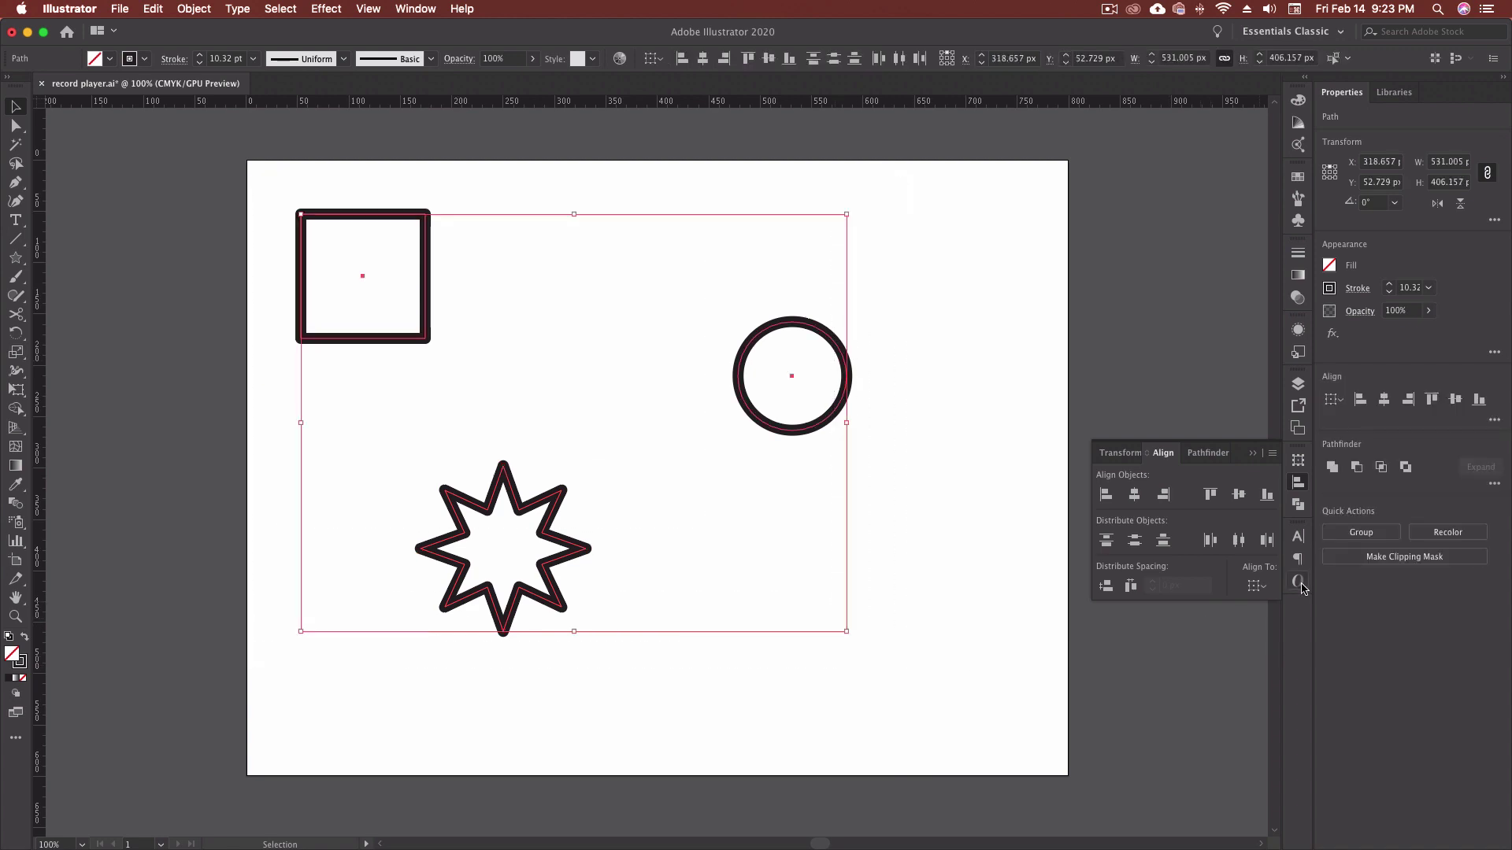
left_click(1256, 586)
left_click(1292, 623)
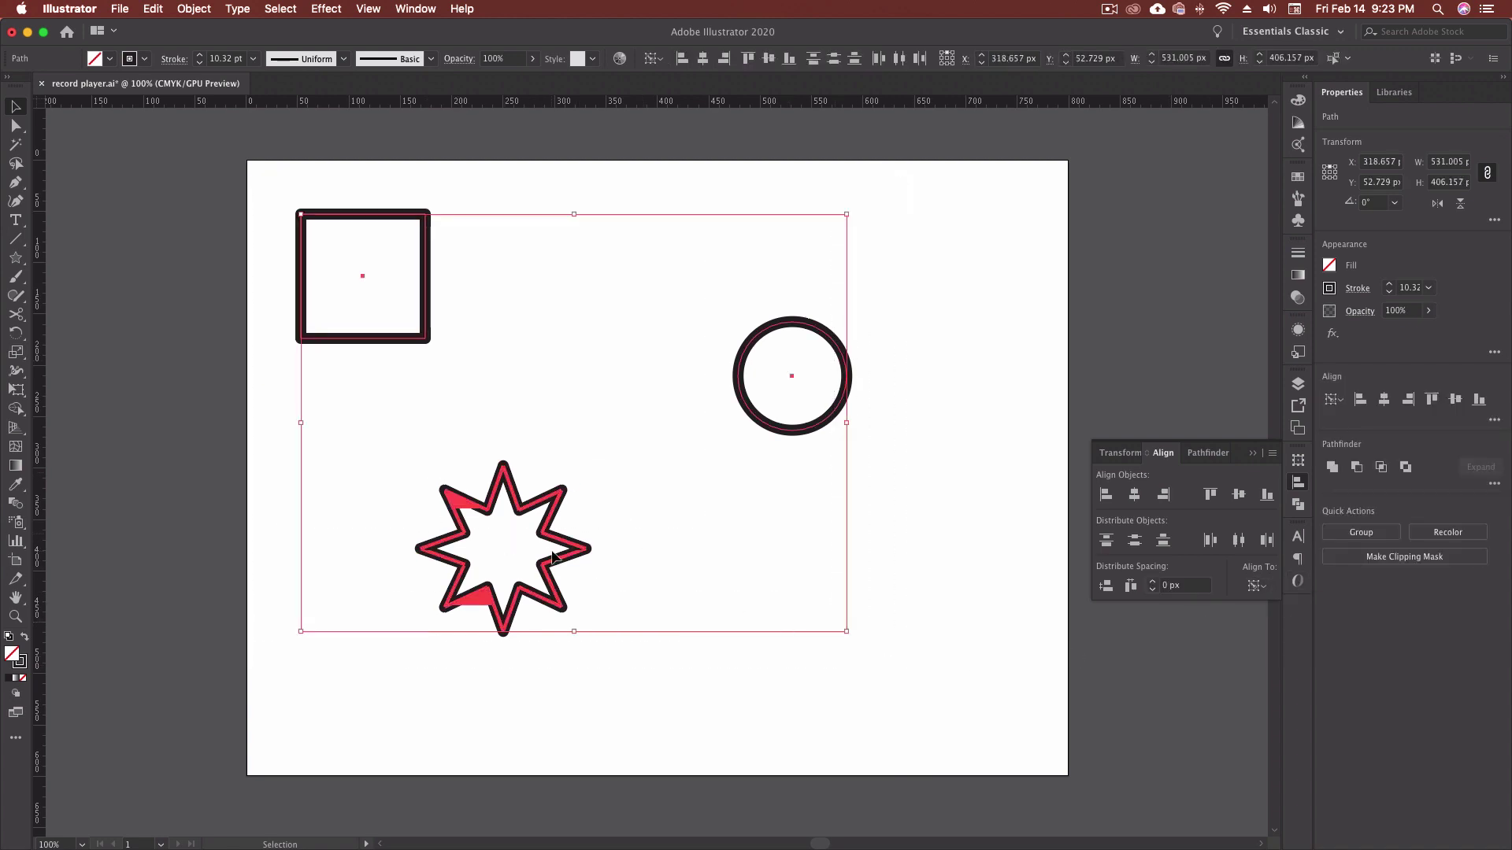
left_click(651, 540)
left_click(549, 518)
key("Delete")
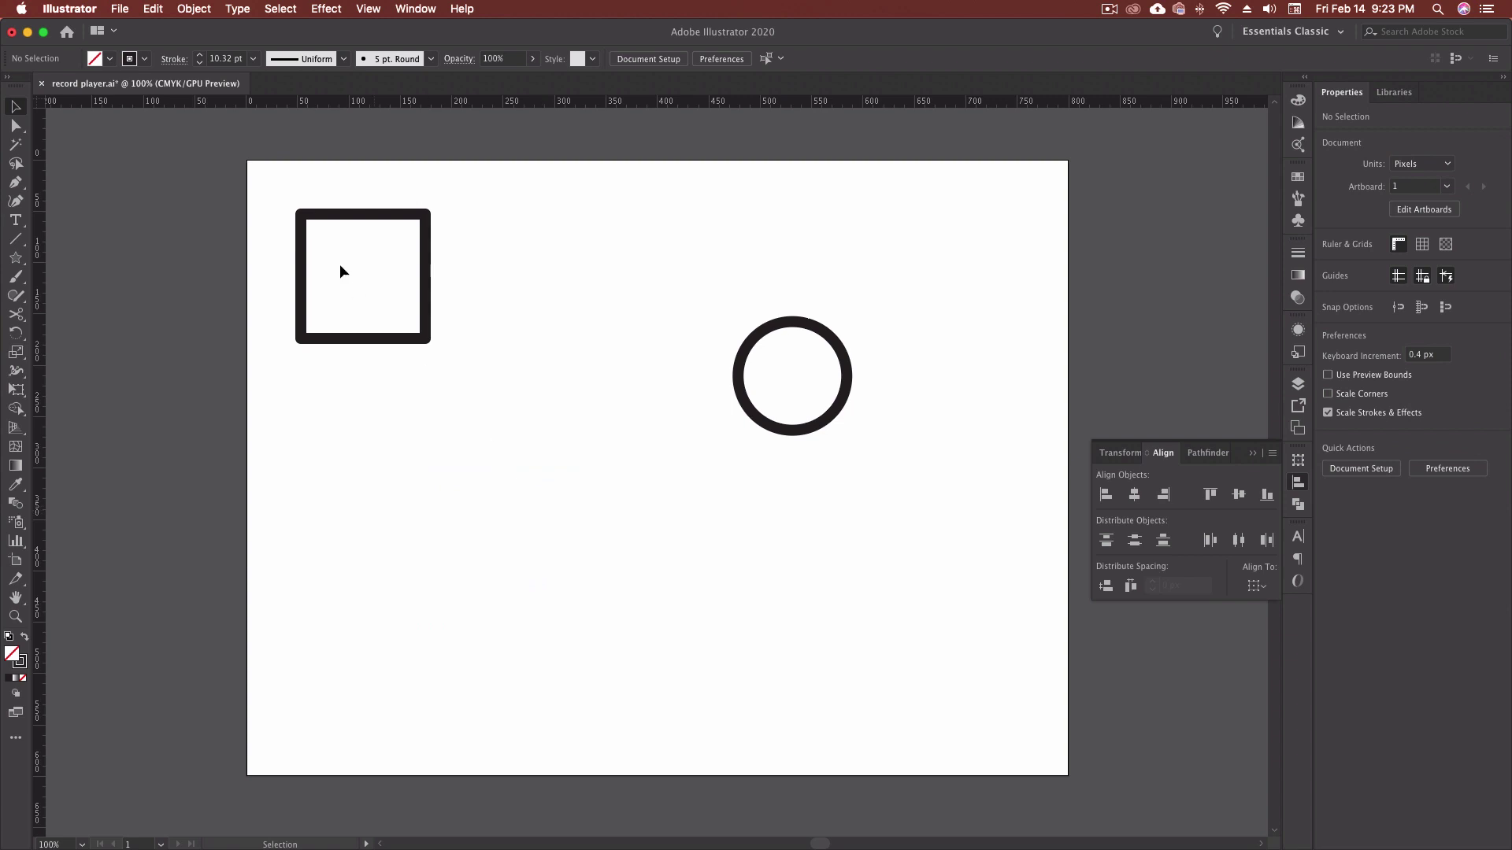
left_click_drag(283, 195, 941, 521)
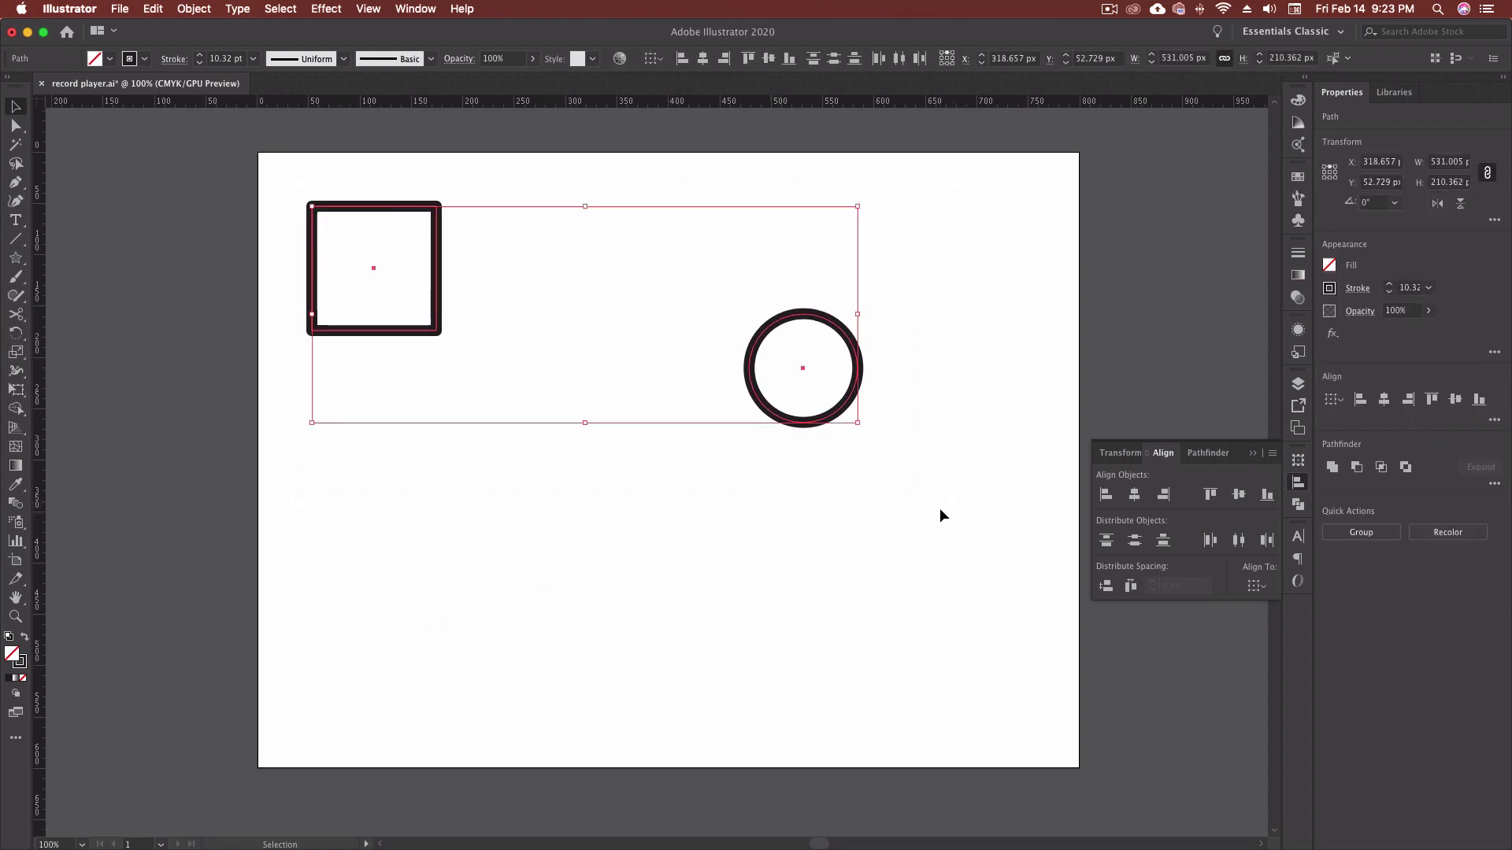
- Centre the square on the key-object circle, then delete both shapes and pan to the record player
left_click(801, 315)
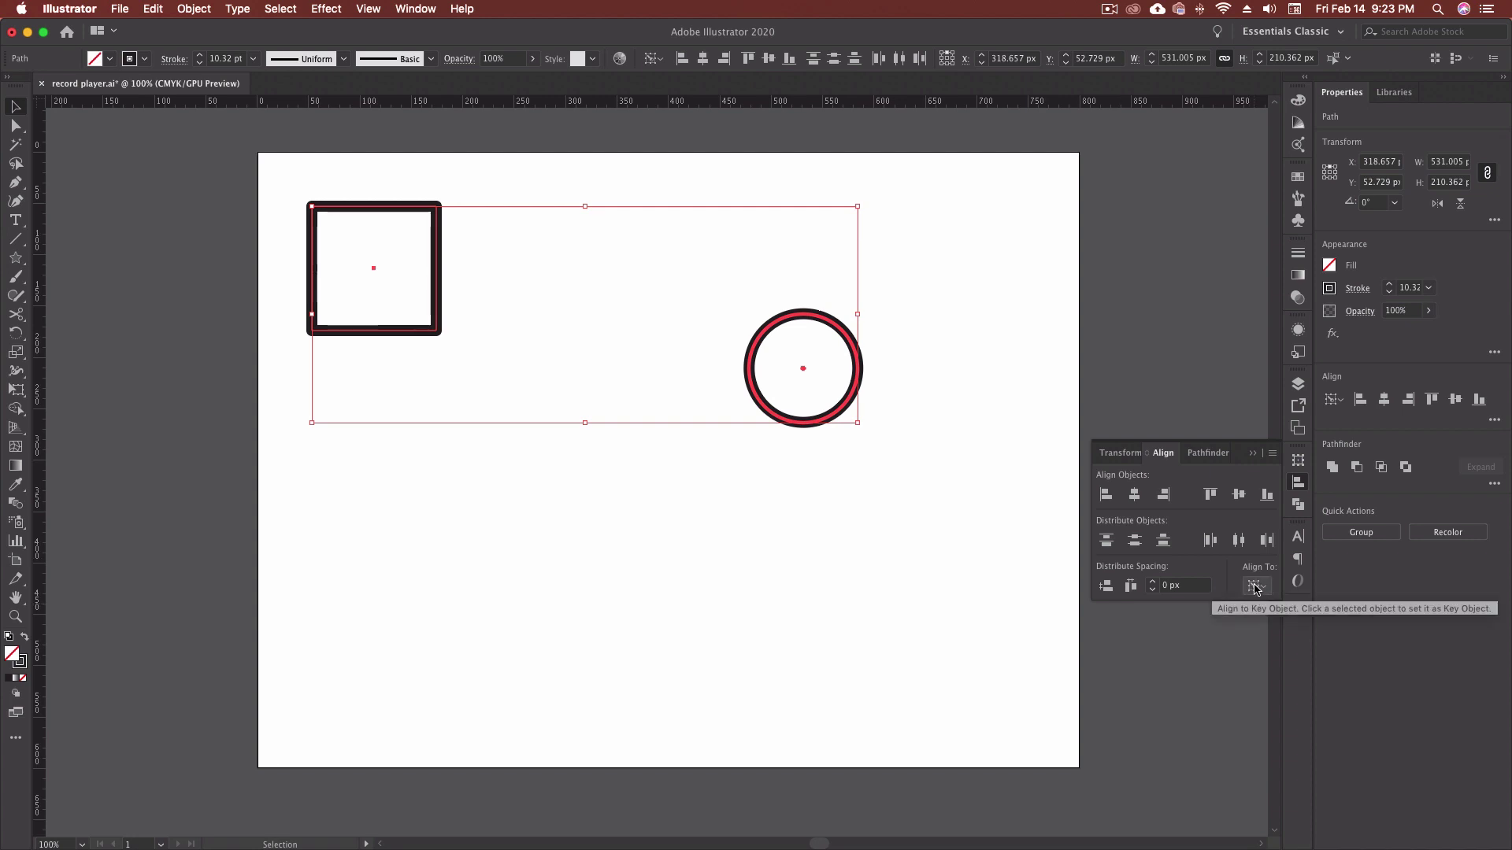
left_click(797, 361)
left_click(1132, 497)
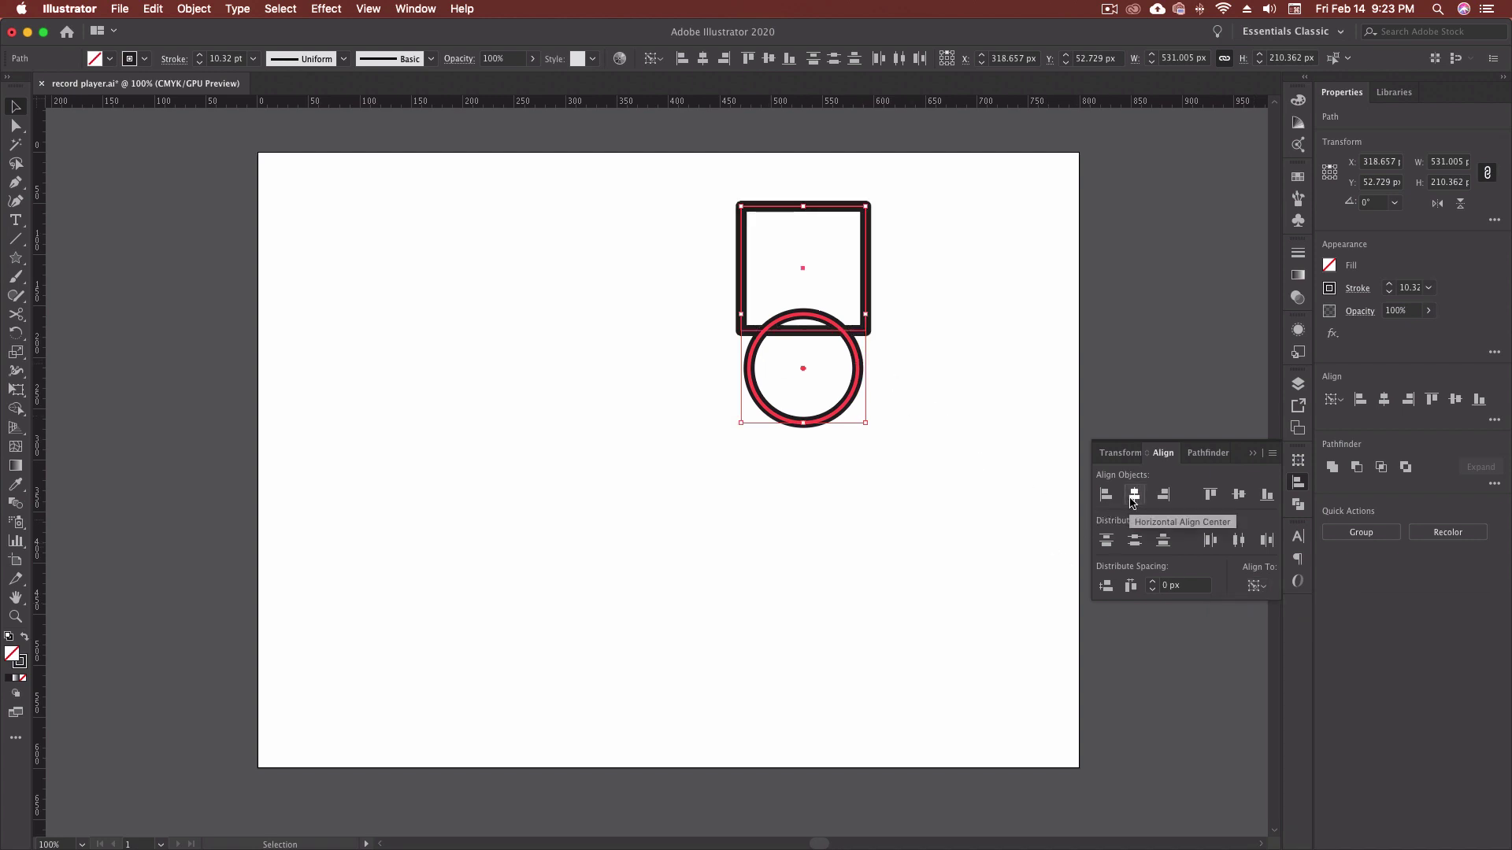
left_click(1238, 495)
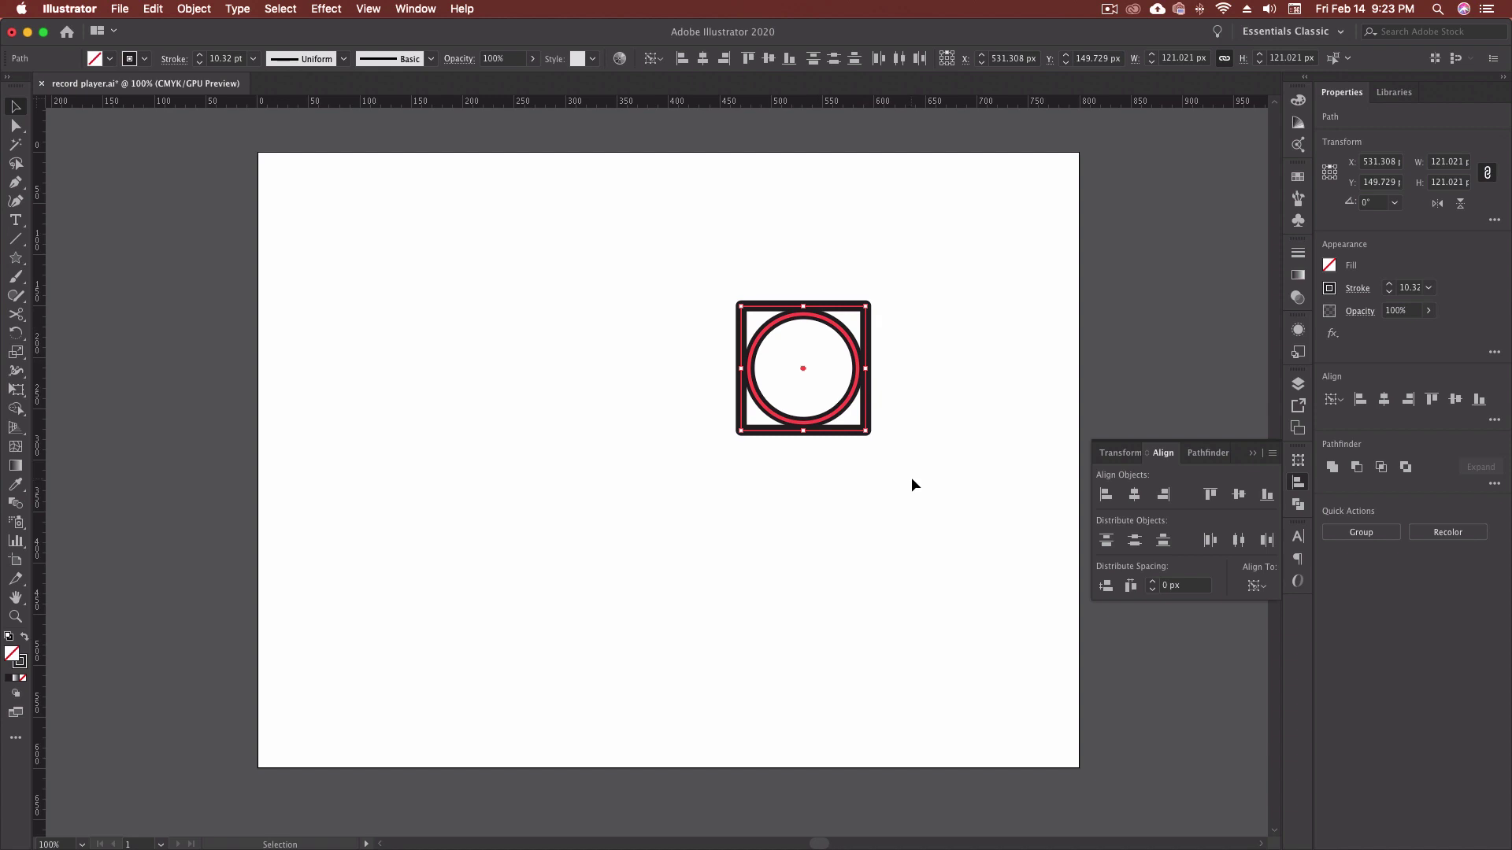
key("Delete")
left_click_drag(533, 375, 994, 370)
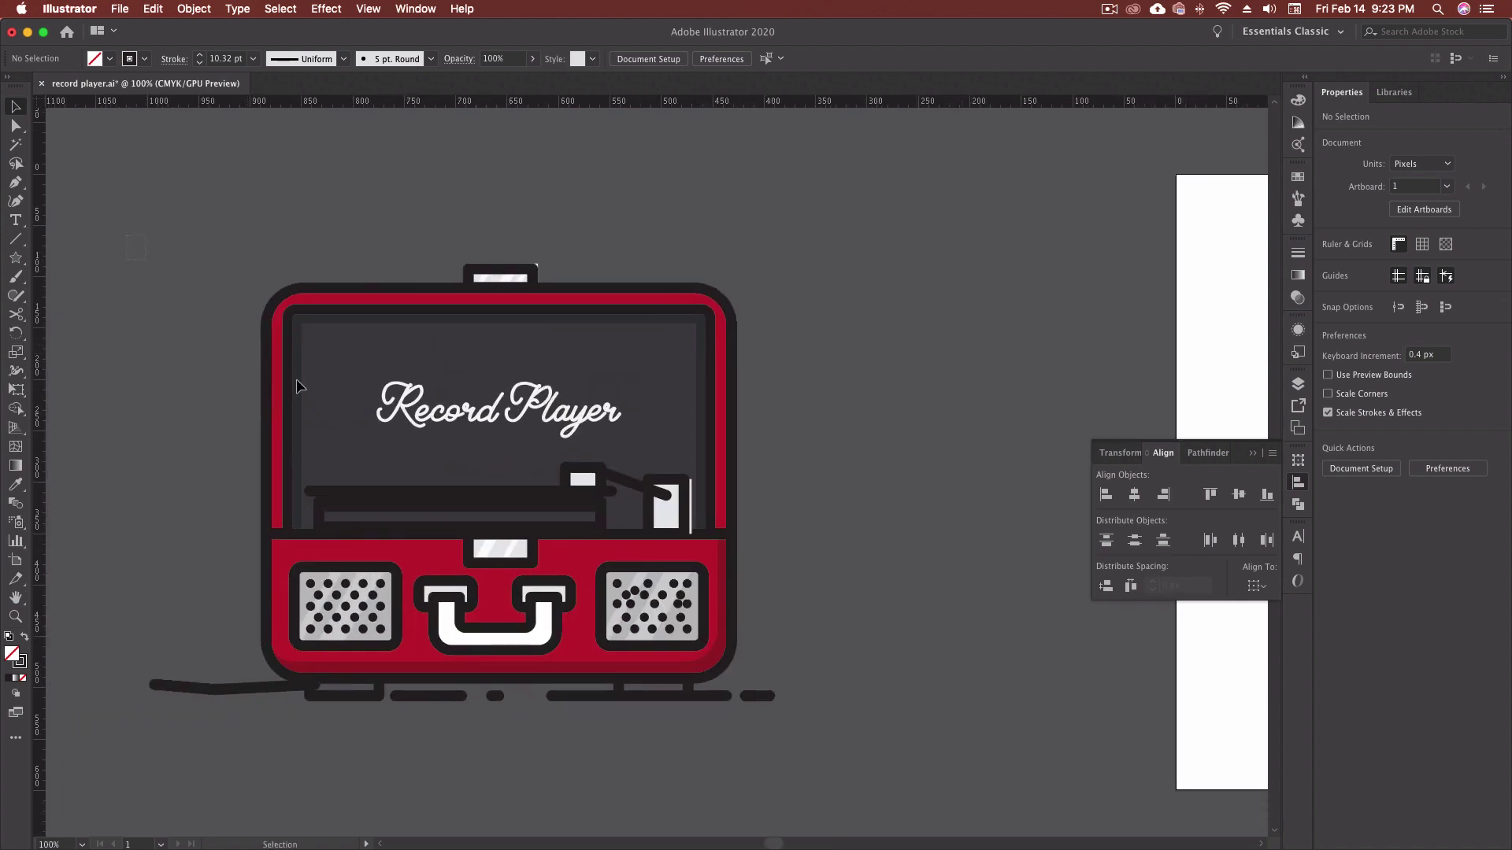
- Move the record player artwork onto the artboard at X 364.201 px, Y 61.194 px
key("super+a")
left_click_drag(905, 659, 304, 597)
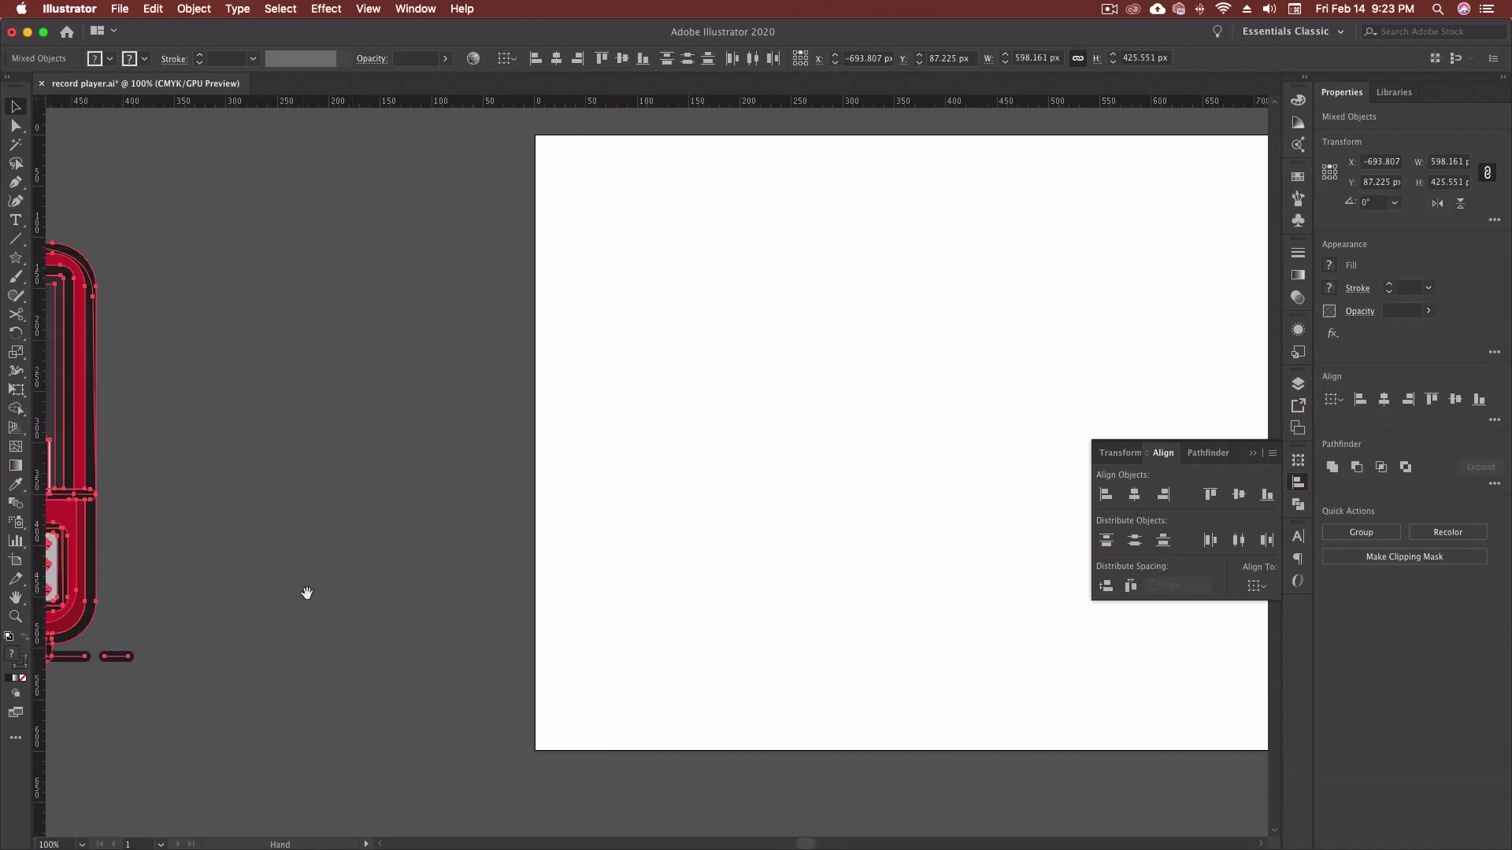
left_click_drag(94, 560, 901, 578)
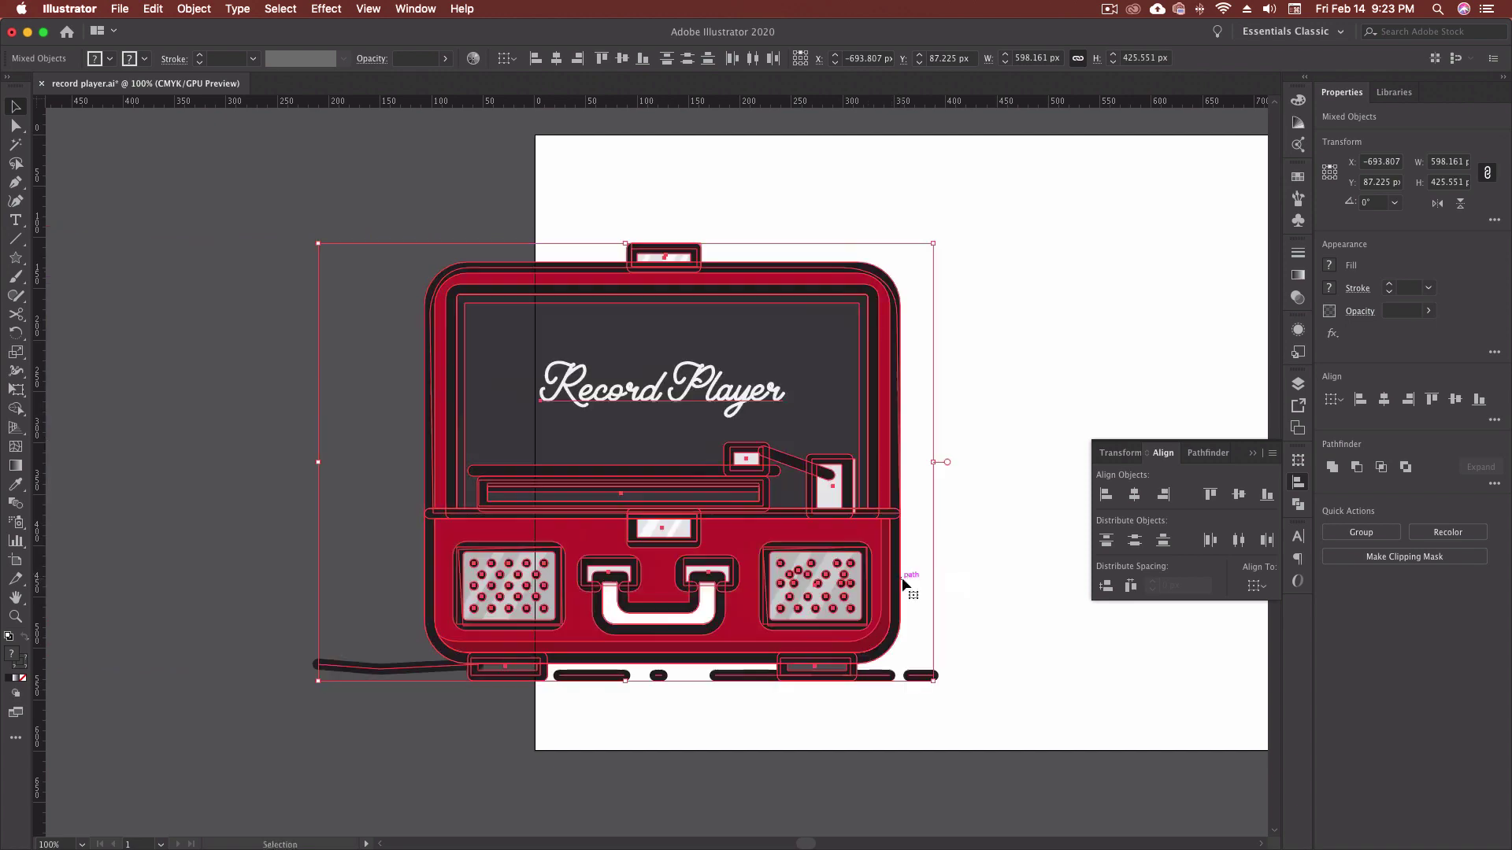
scroll(689, 556, "right", 5)
left_click_drag(476, 533, 765, 467)
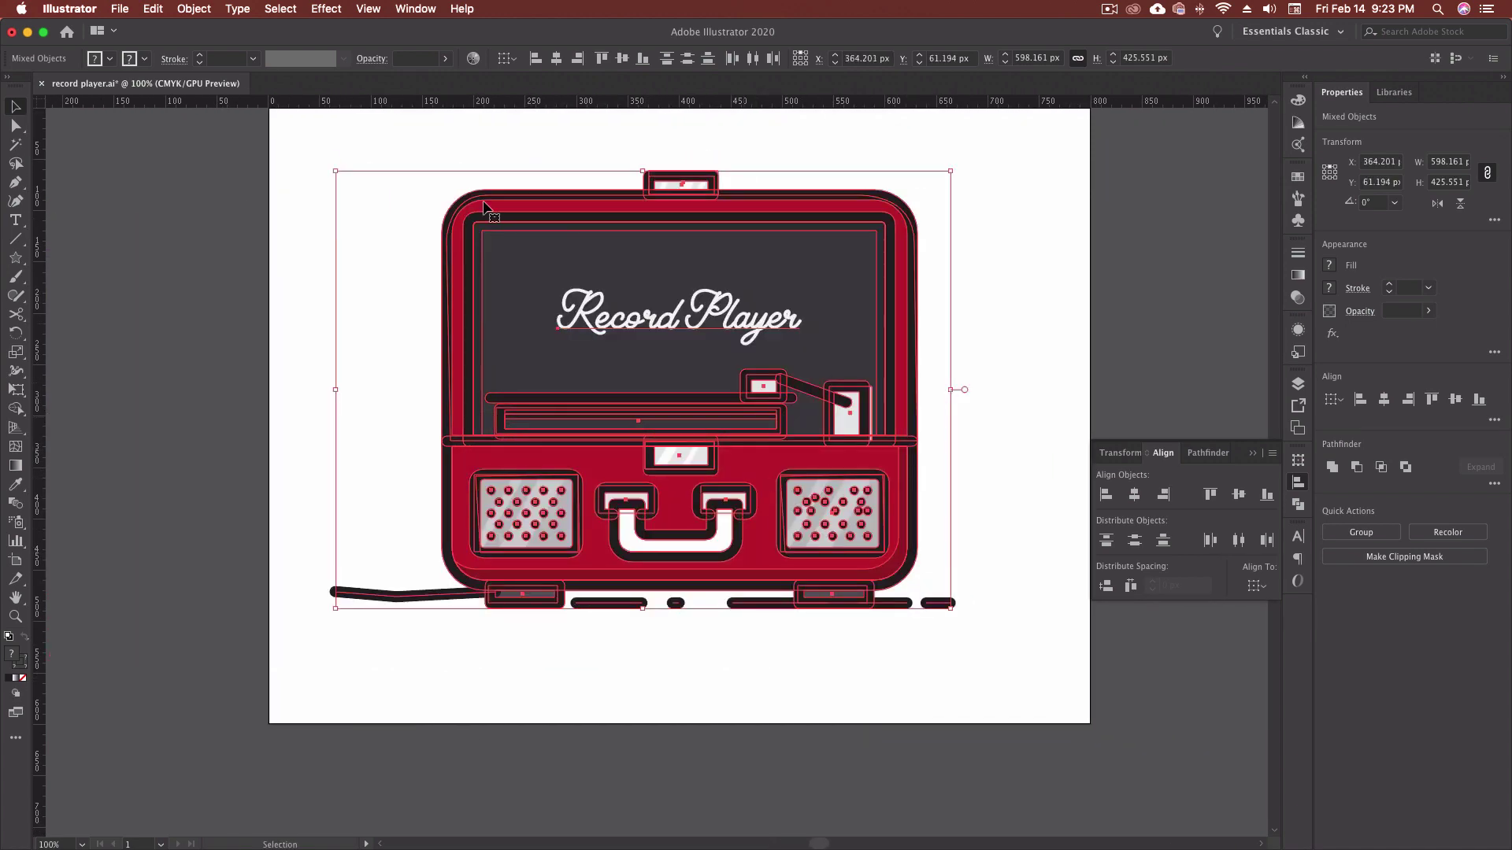
left_click_drag(318, 143, 1009, 648)
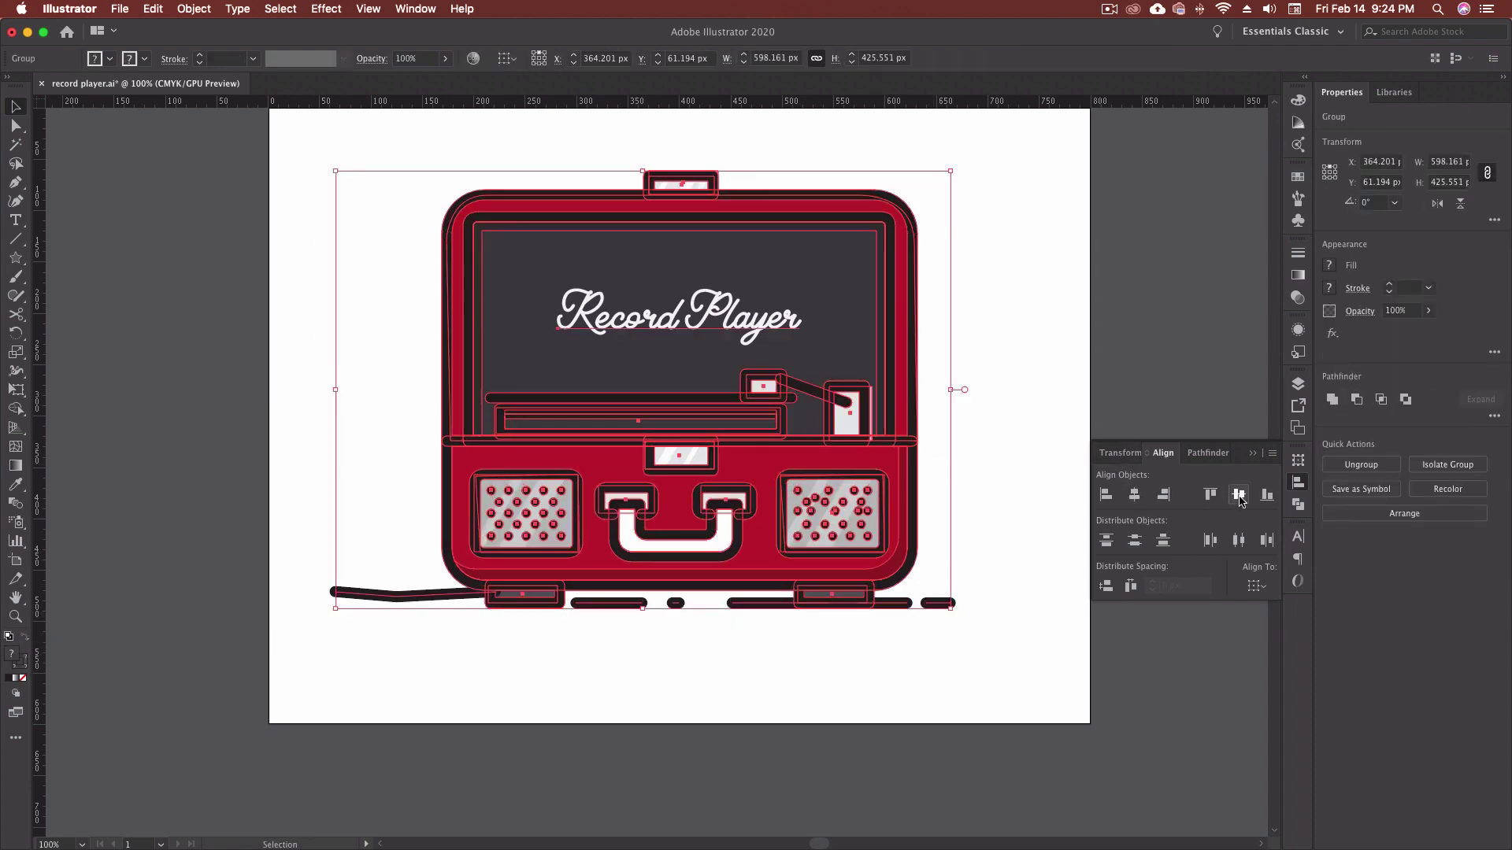
- Ungroup the record player artwork into separate parts with Shift+Cmd+G
left_click(1007, 378)
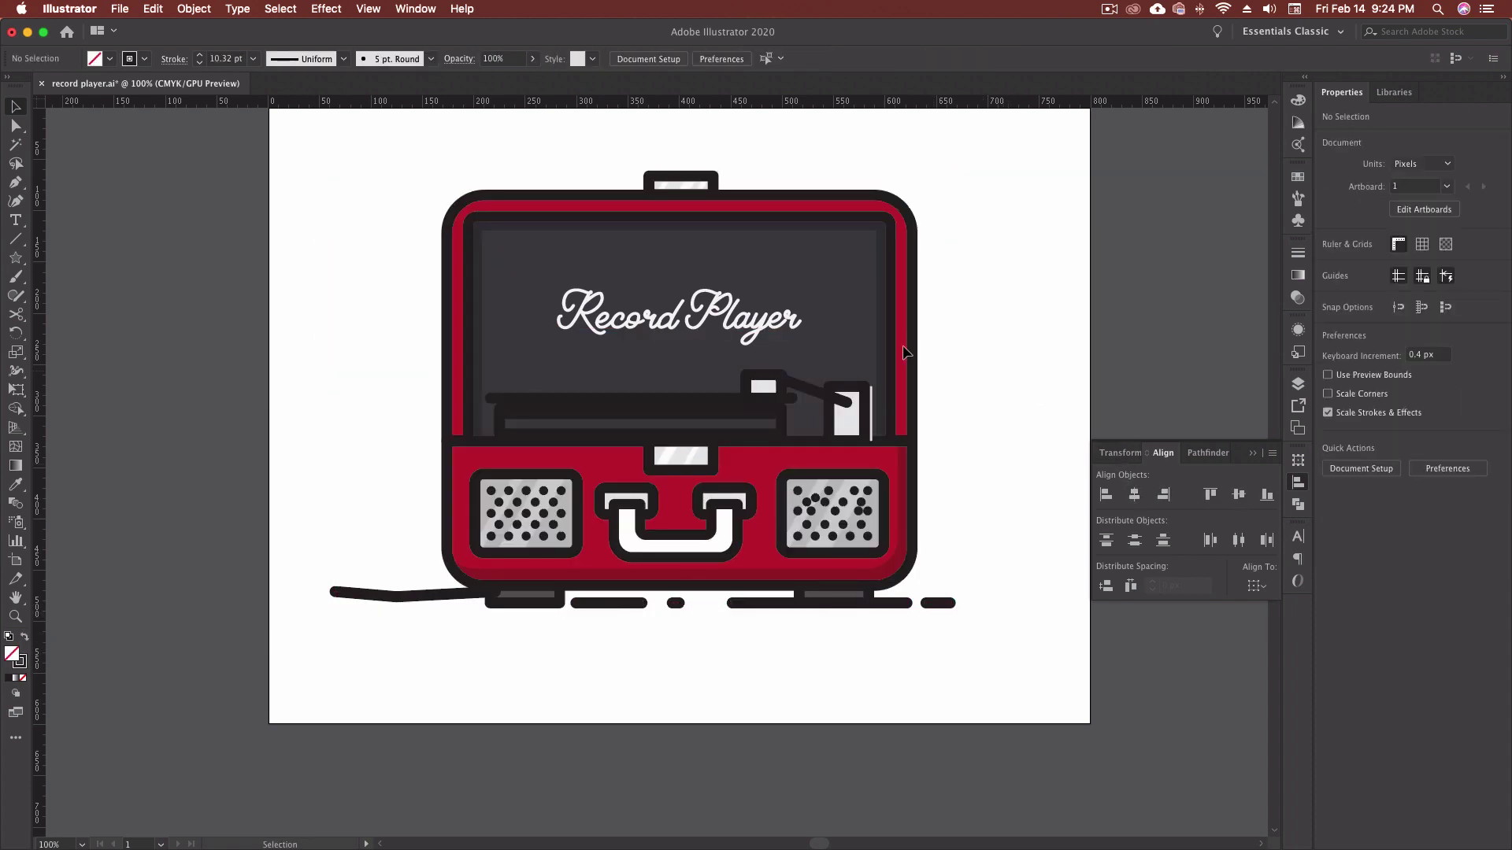
left_click(622, 322)
key("super+shift+g")
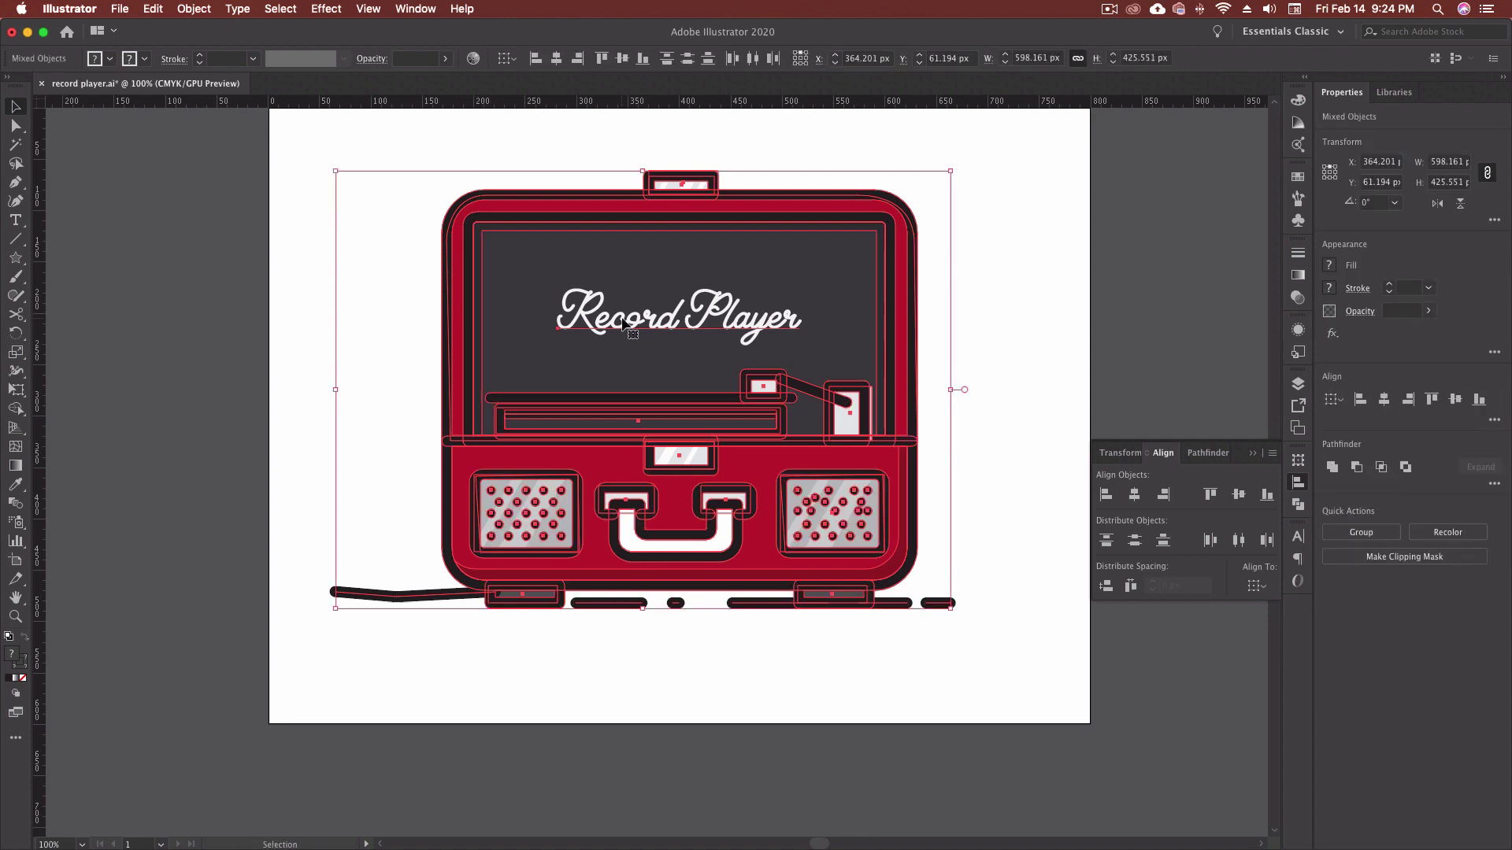
left_click(1005, 291)
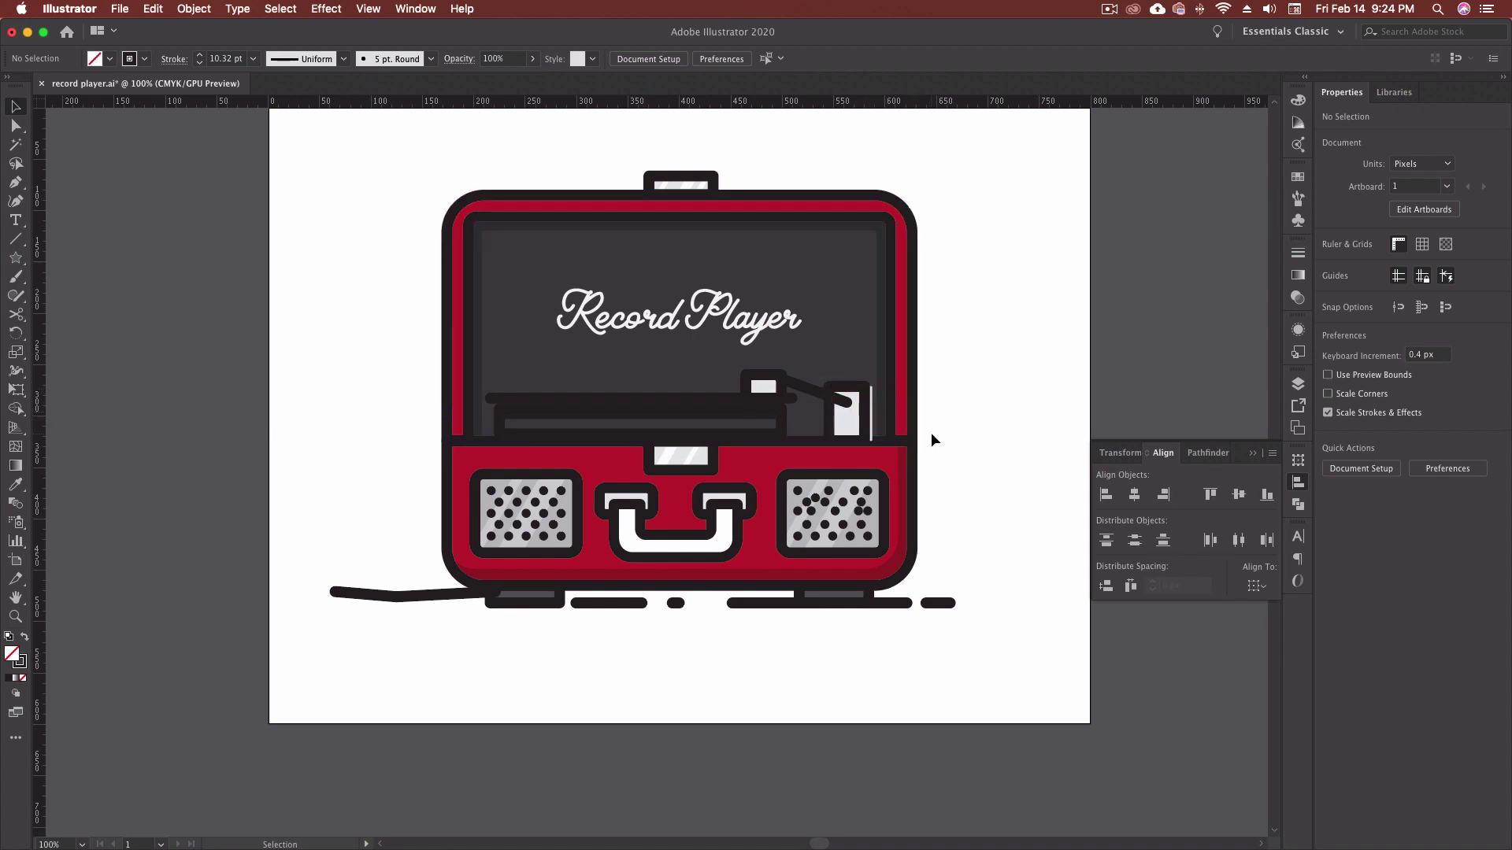
left_click(863, 406)
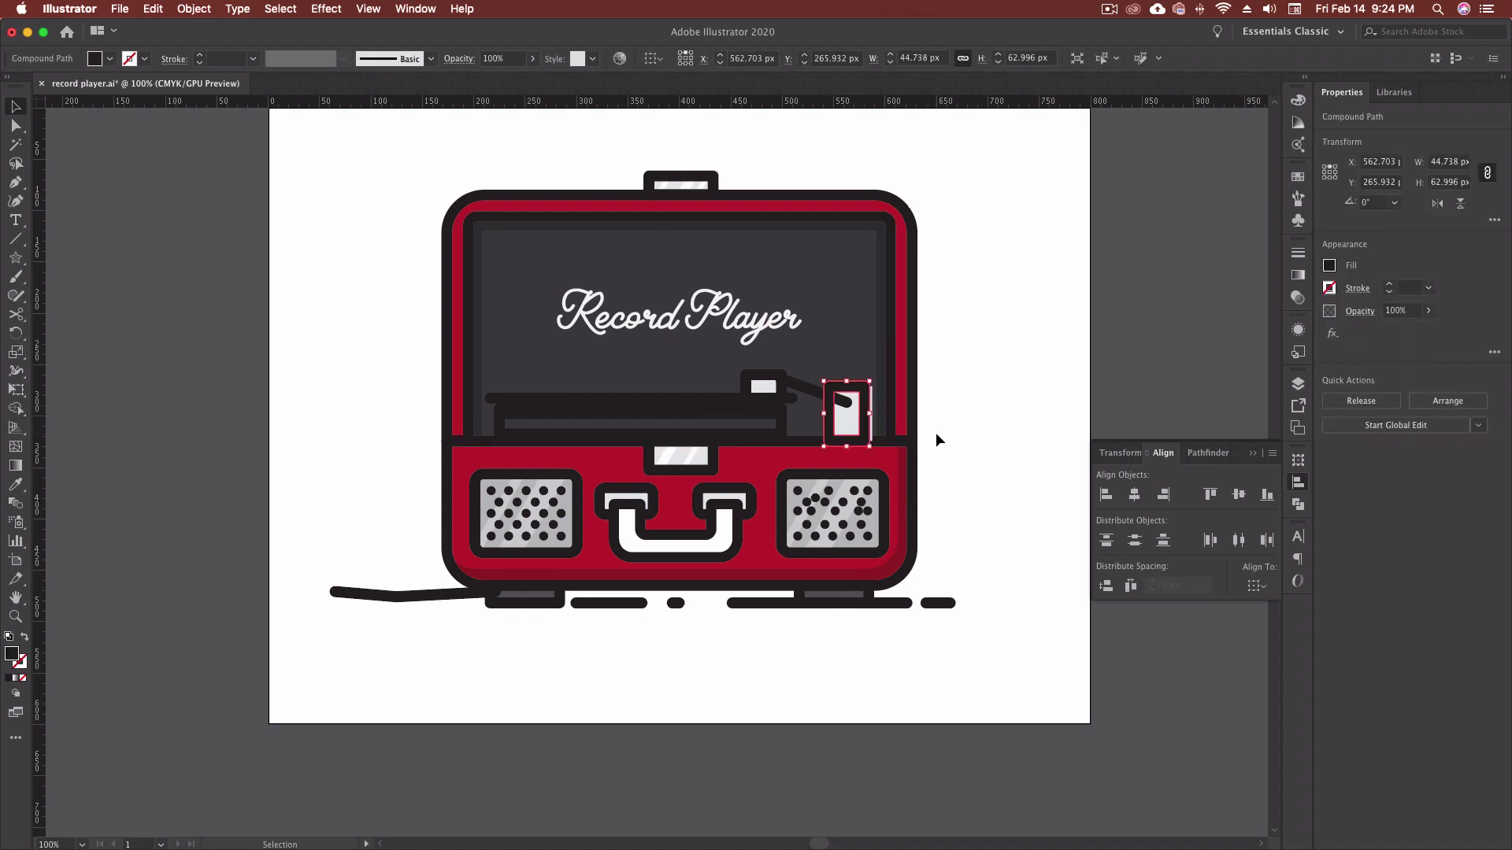
- Zoom in and horizontally centre the tonearm head's light strip on its rounded frame as key object
key("super+equal")
key("super+equal")
key("super+equal")
key("super+equal")
key("super+equal")
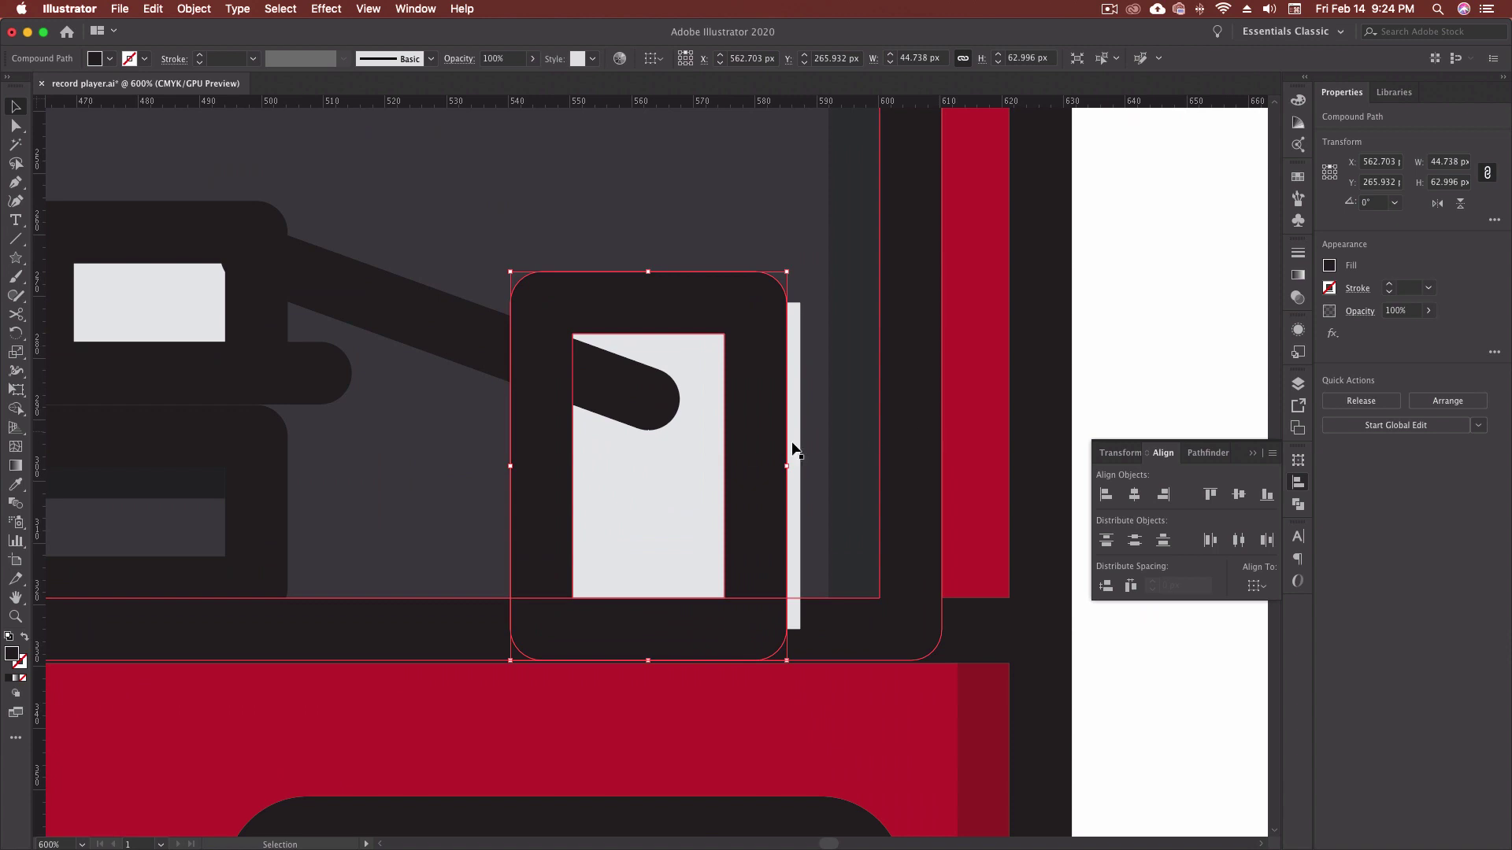
left_click(752, 447)
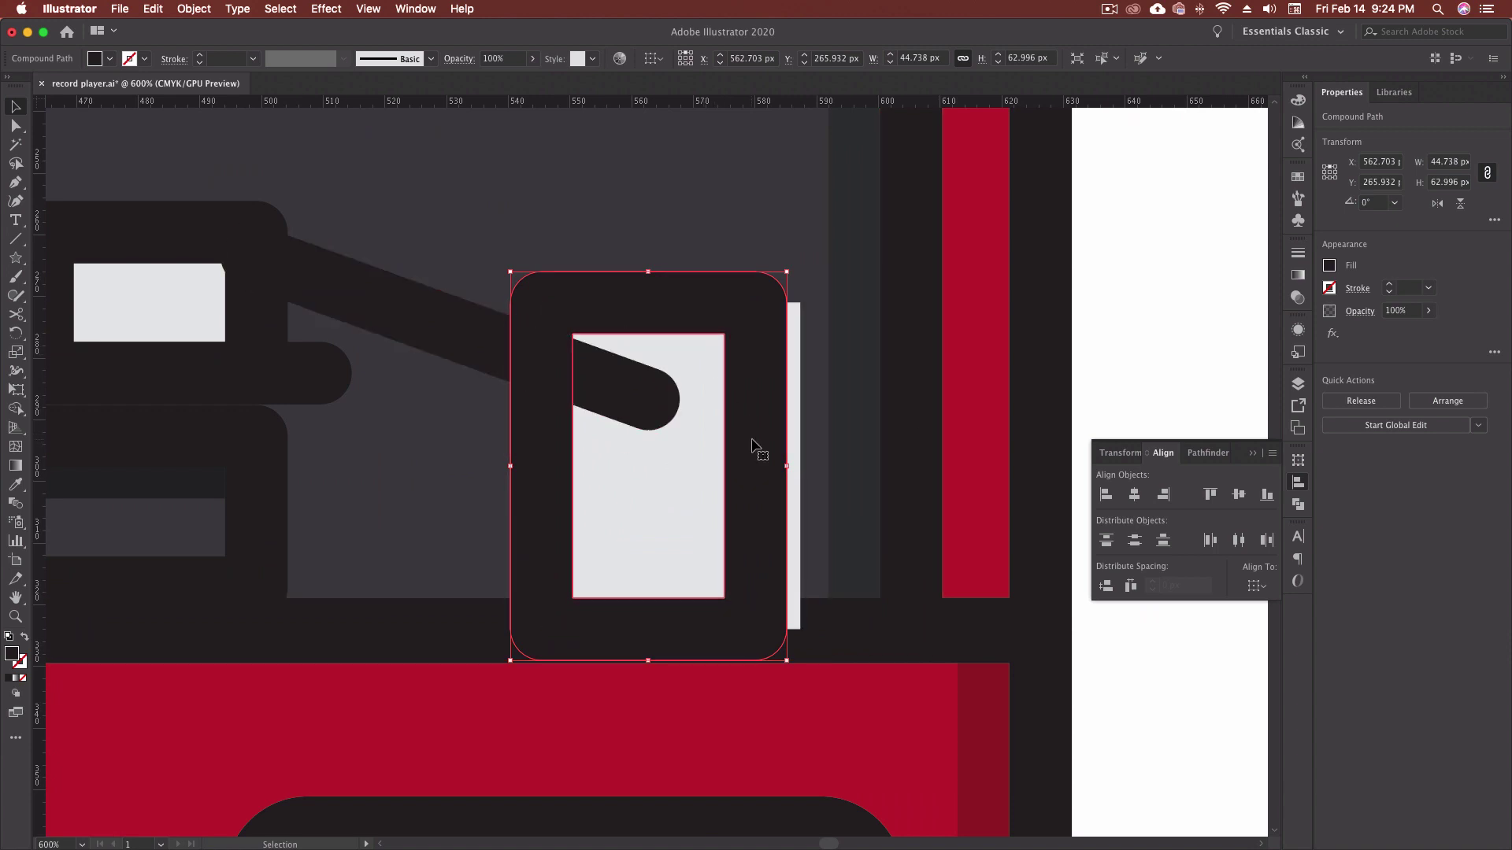
left_click(794, 326, "shift")
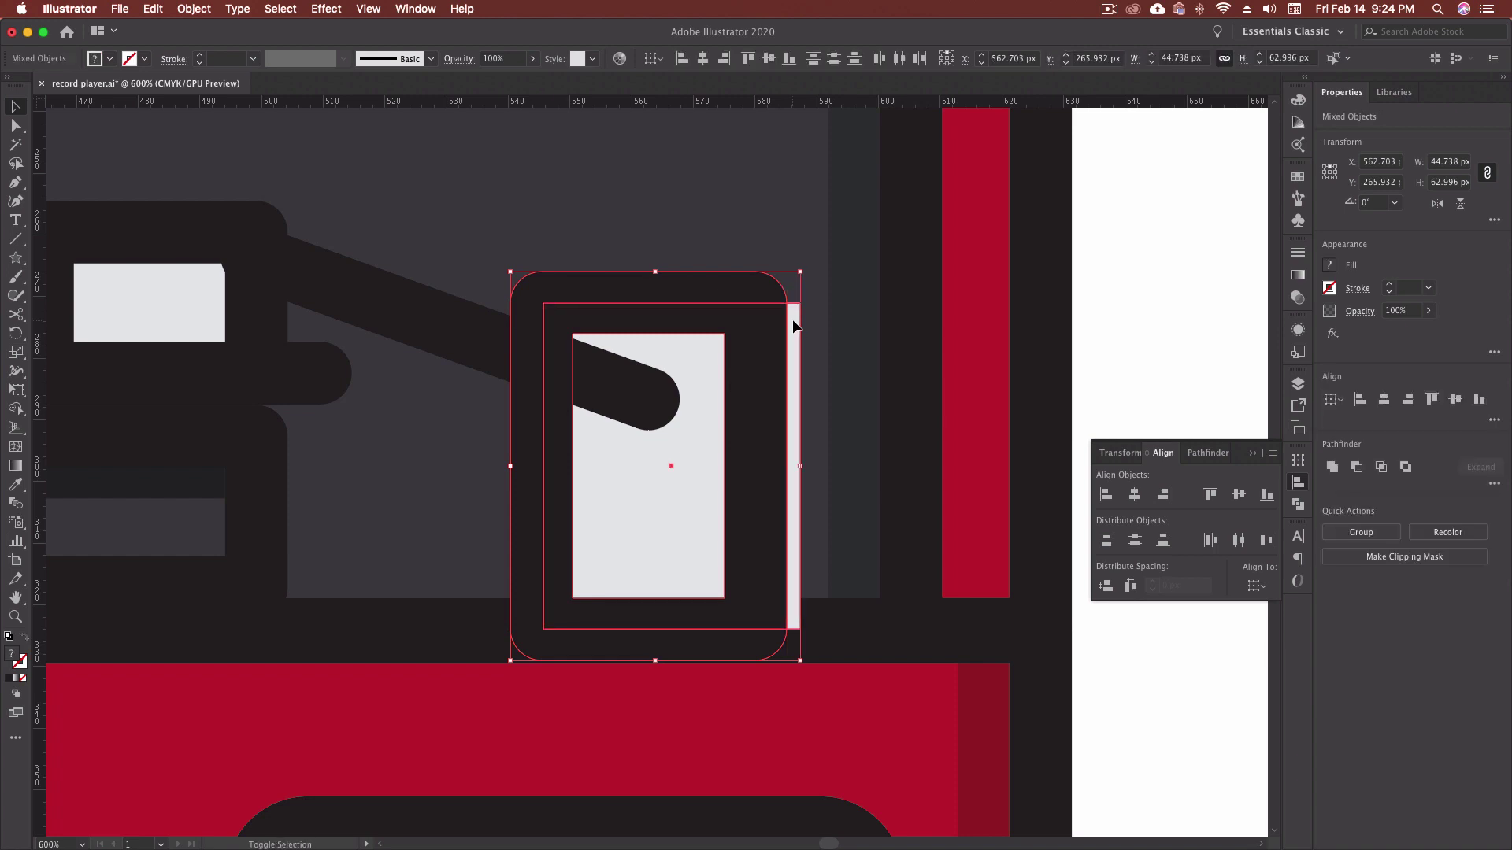
left_click(1093, 305)
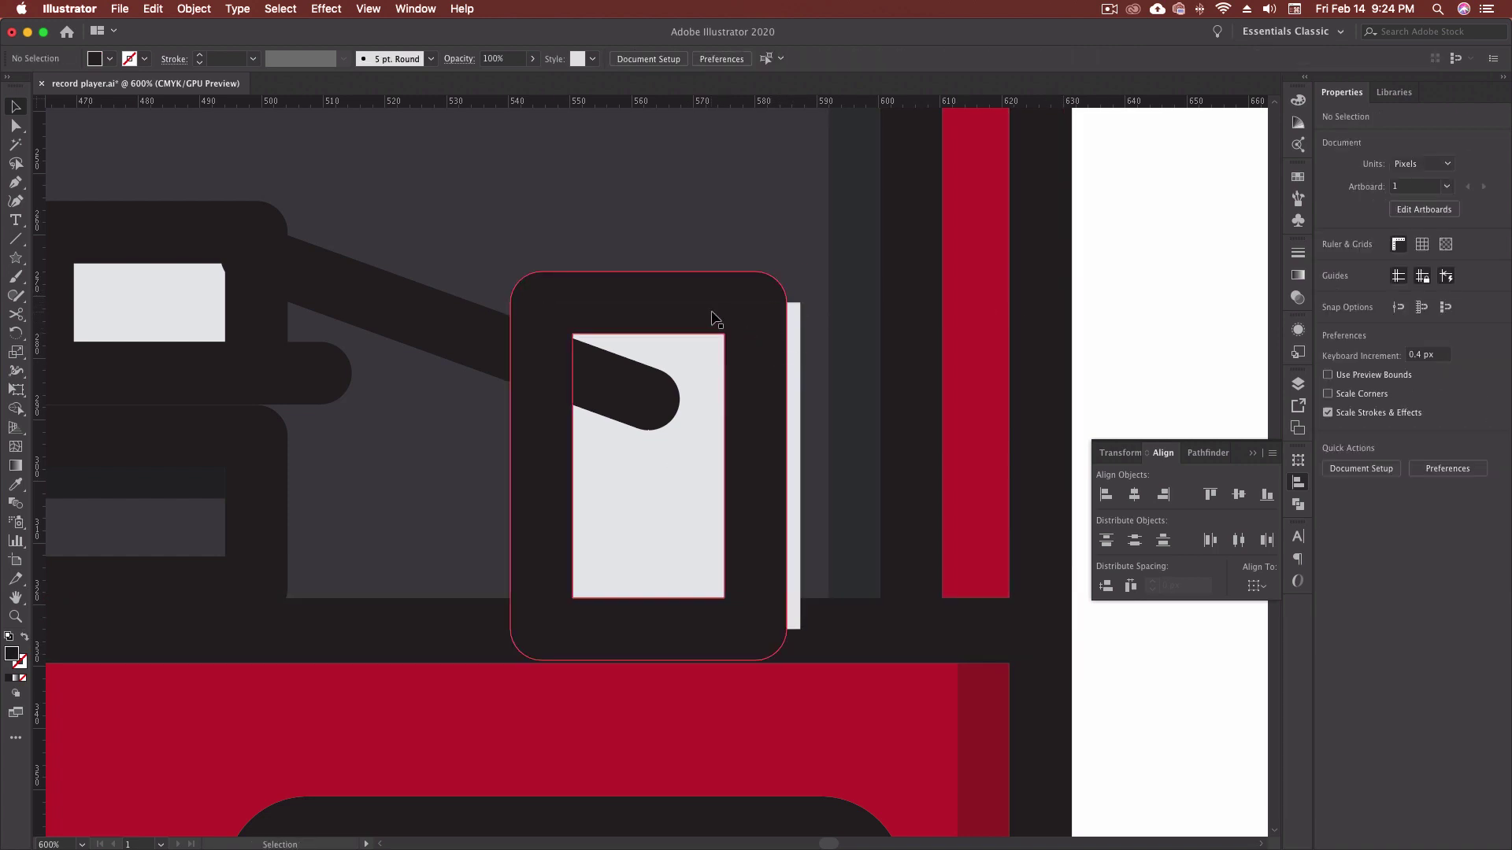
left_click(714, 319)
left_click(795, 322, "shift")
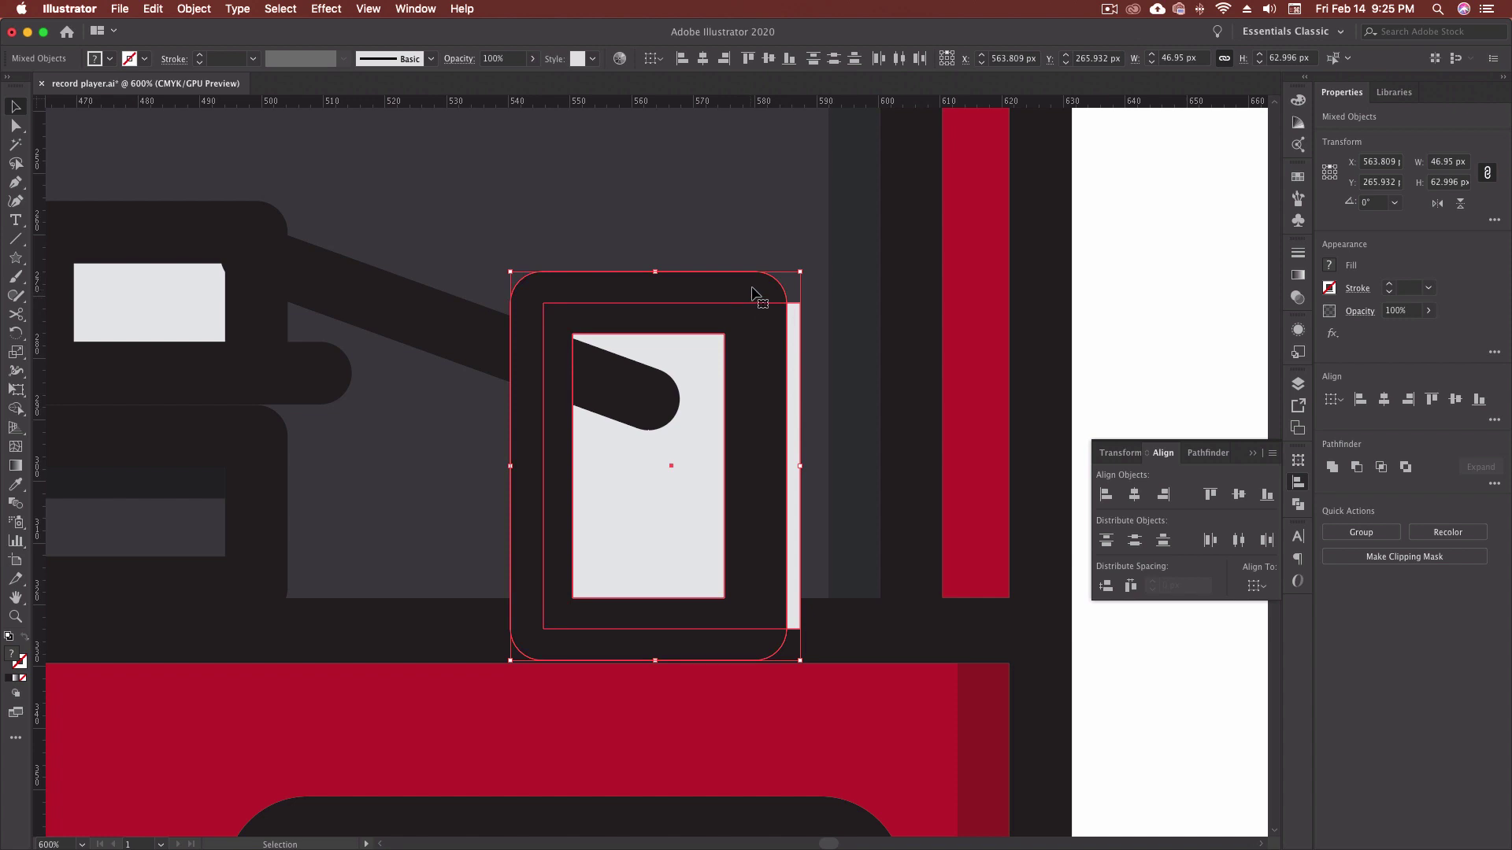
left_click(536, 291)
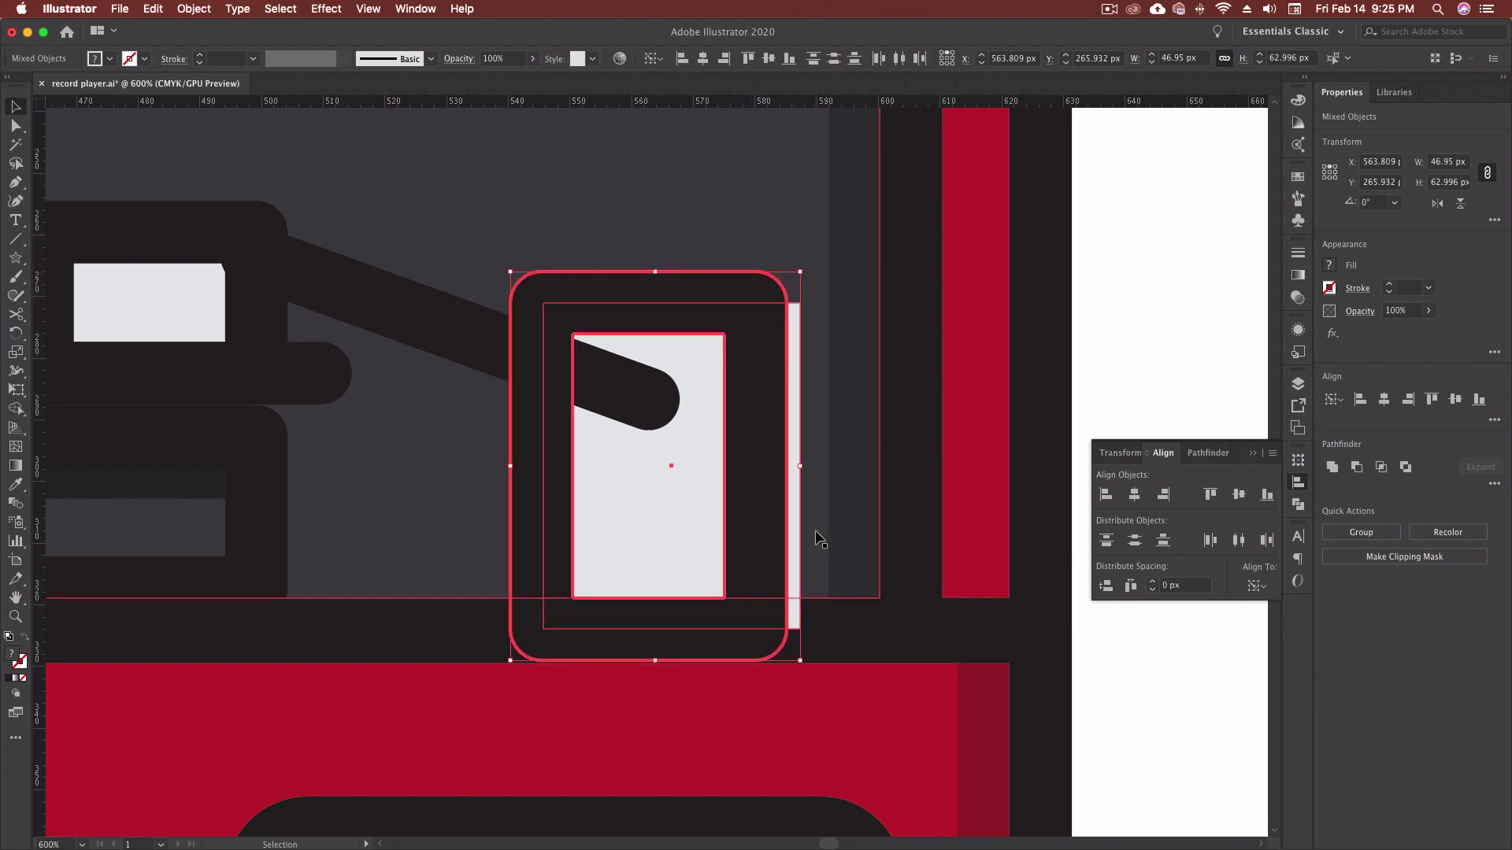
left_click(1137, 495)
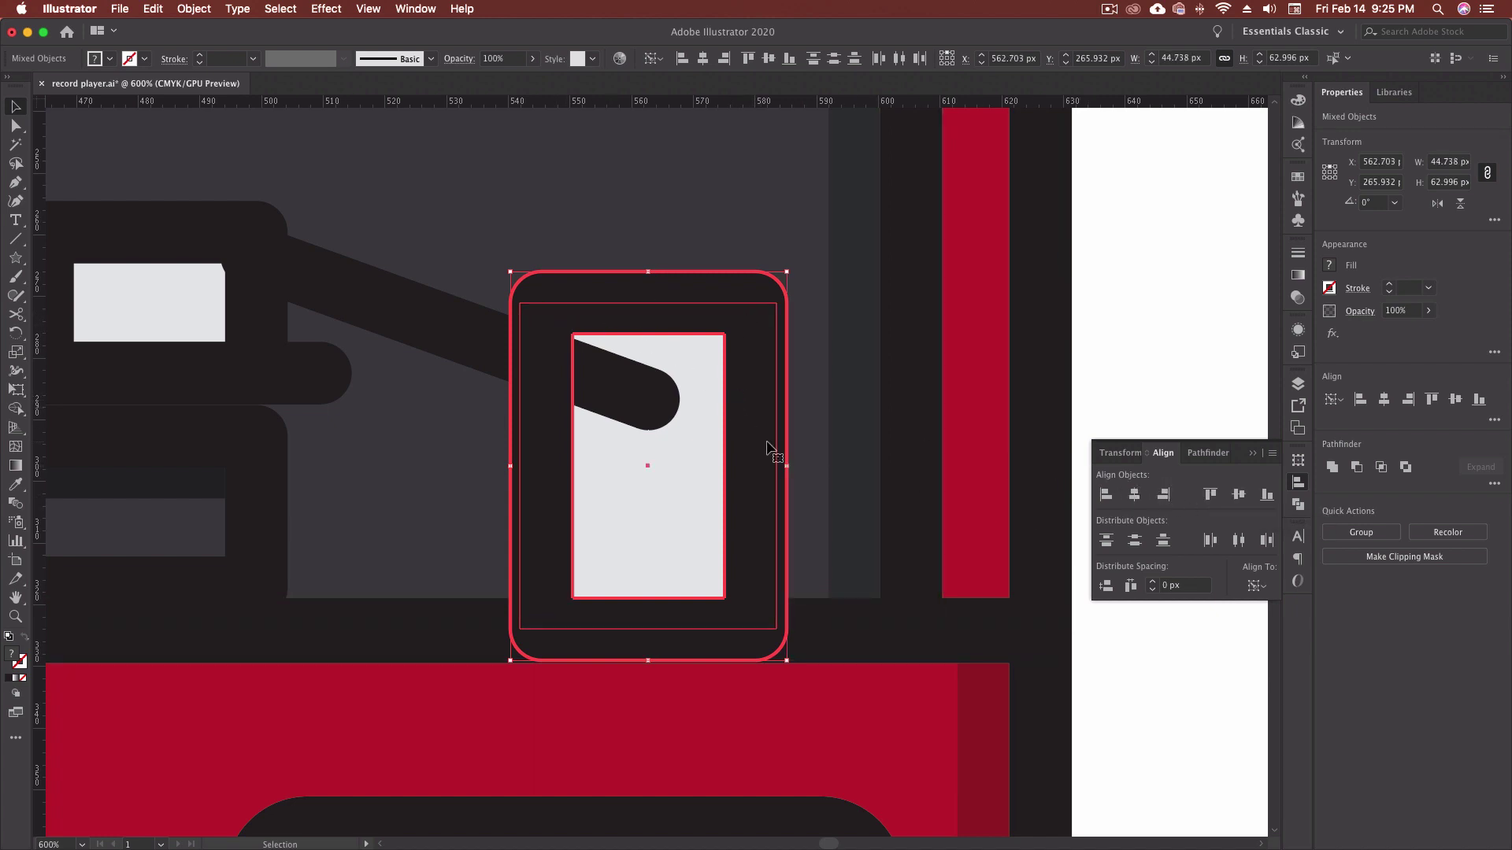
scroll(768, 449, "down", 10)
key("super+shift+a")
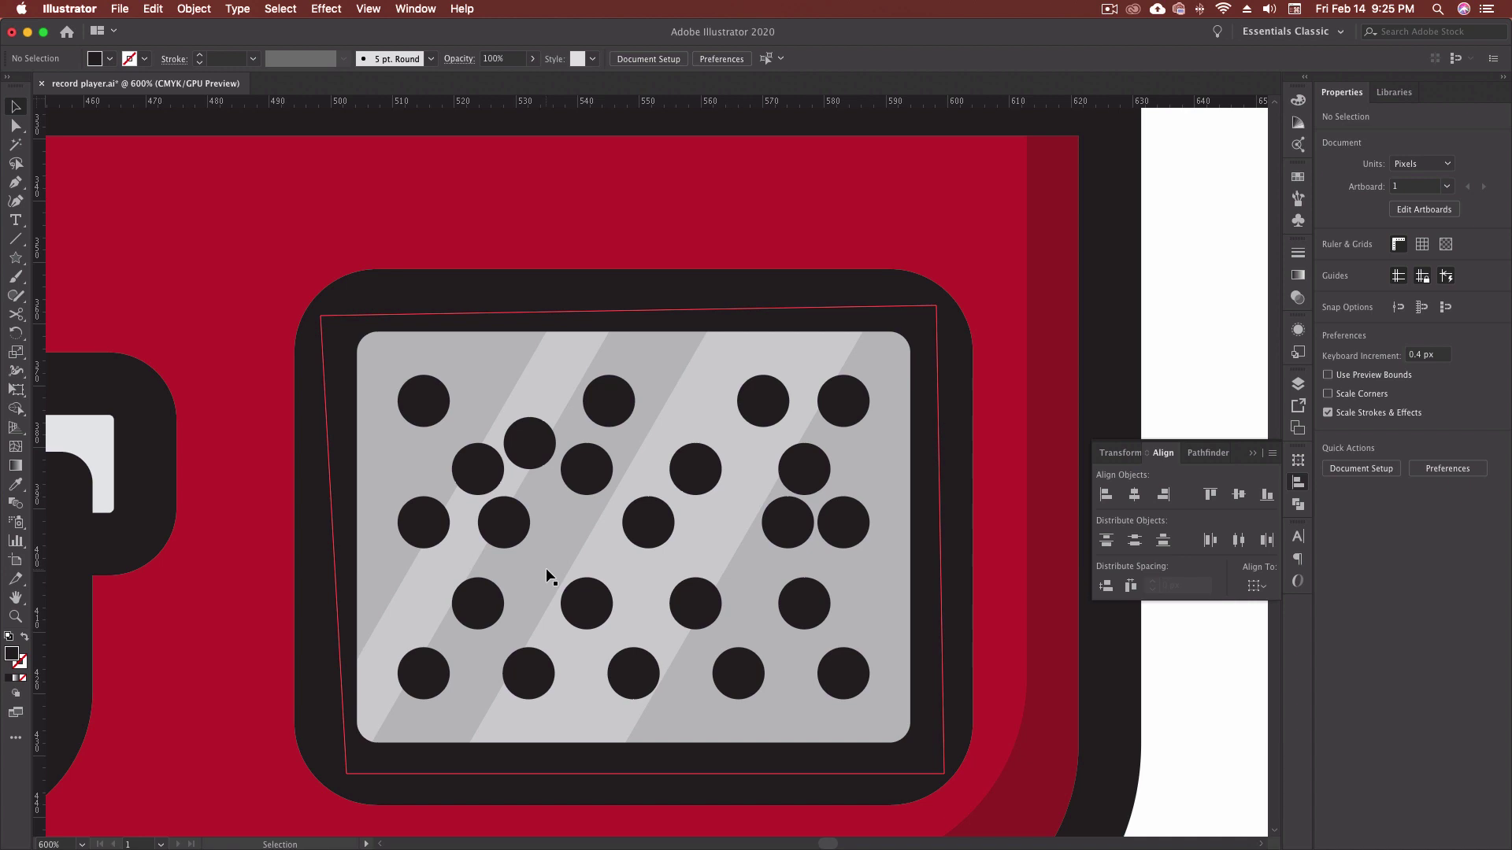
- Top-align the stray dot with the top-left grille dot so it joins the top row
left_click(529, 441)
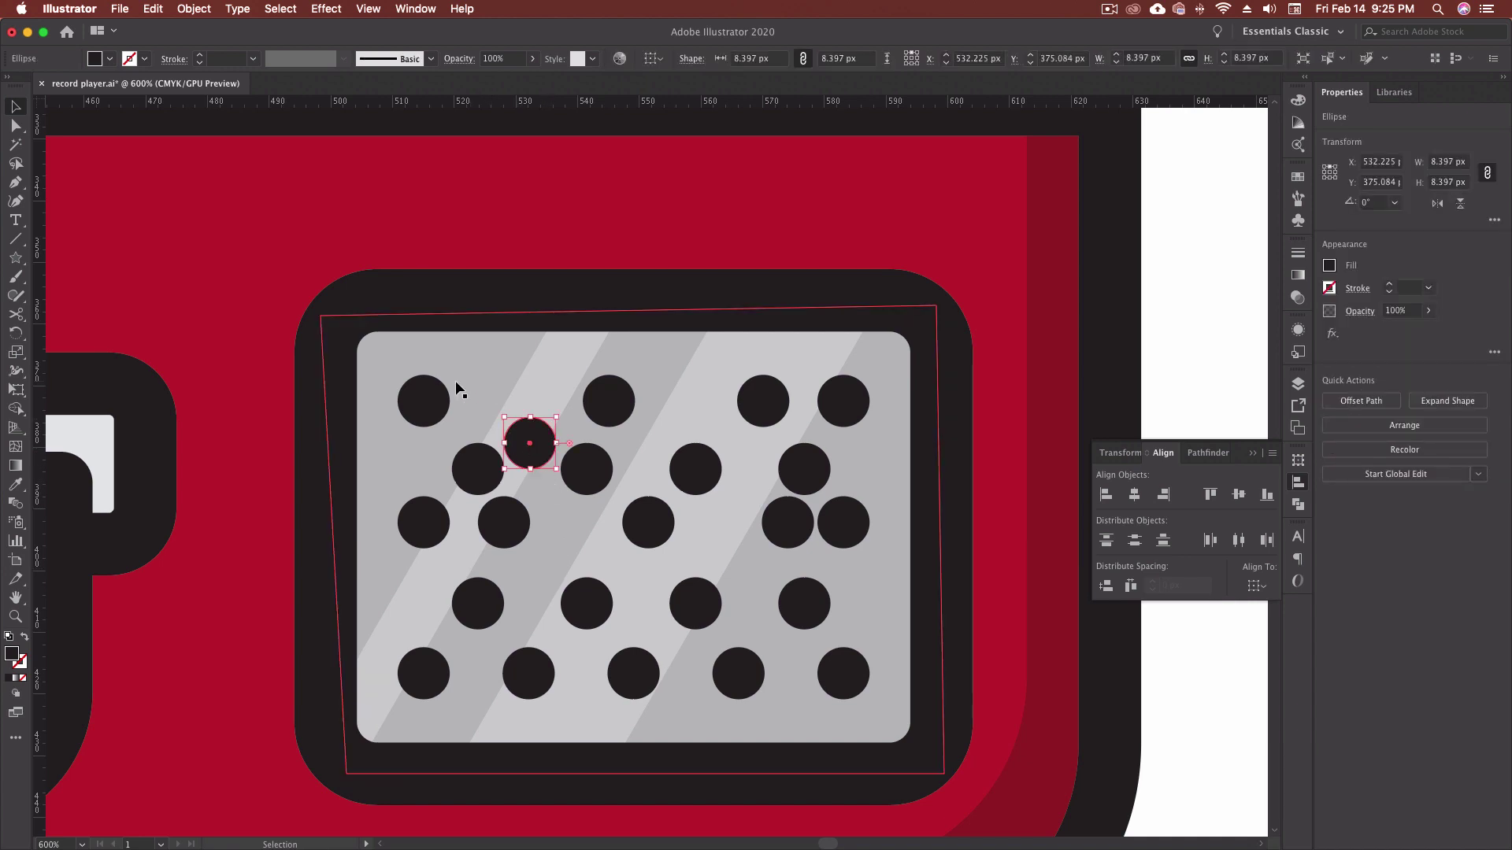
left_click(431, 410, "shift")
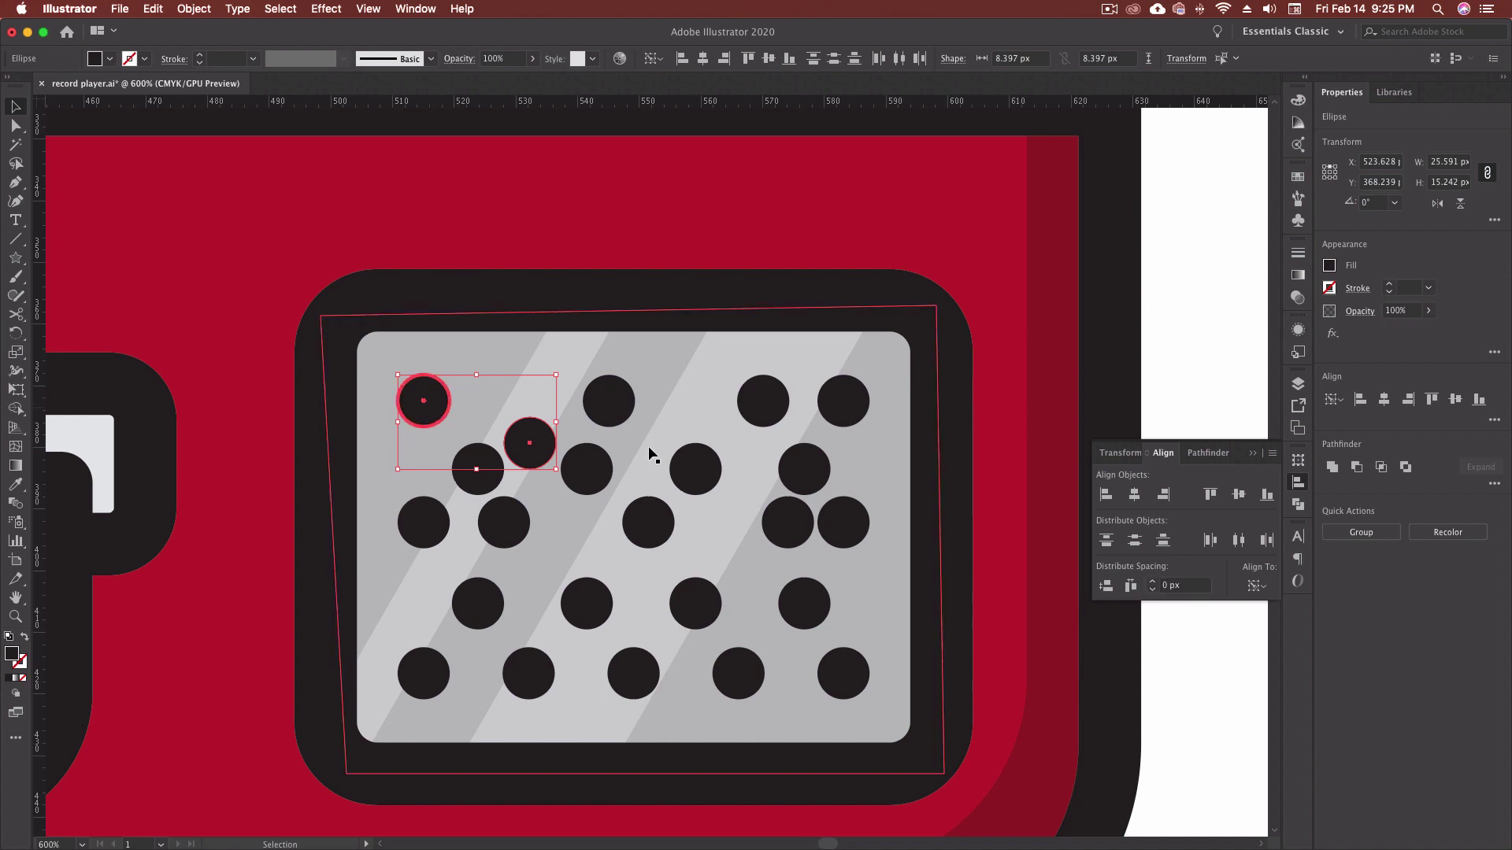
left_click(1210, 494)
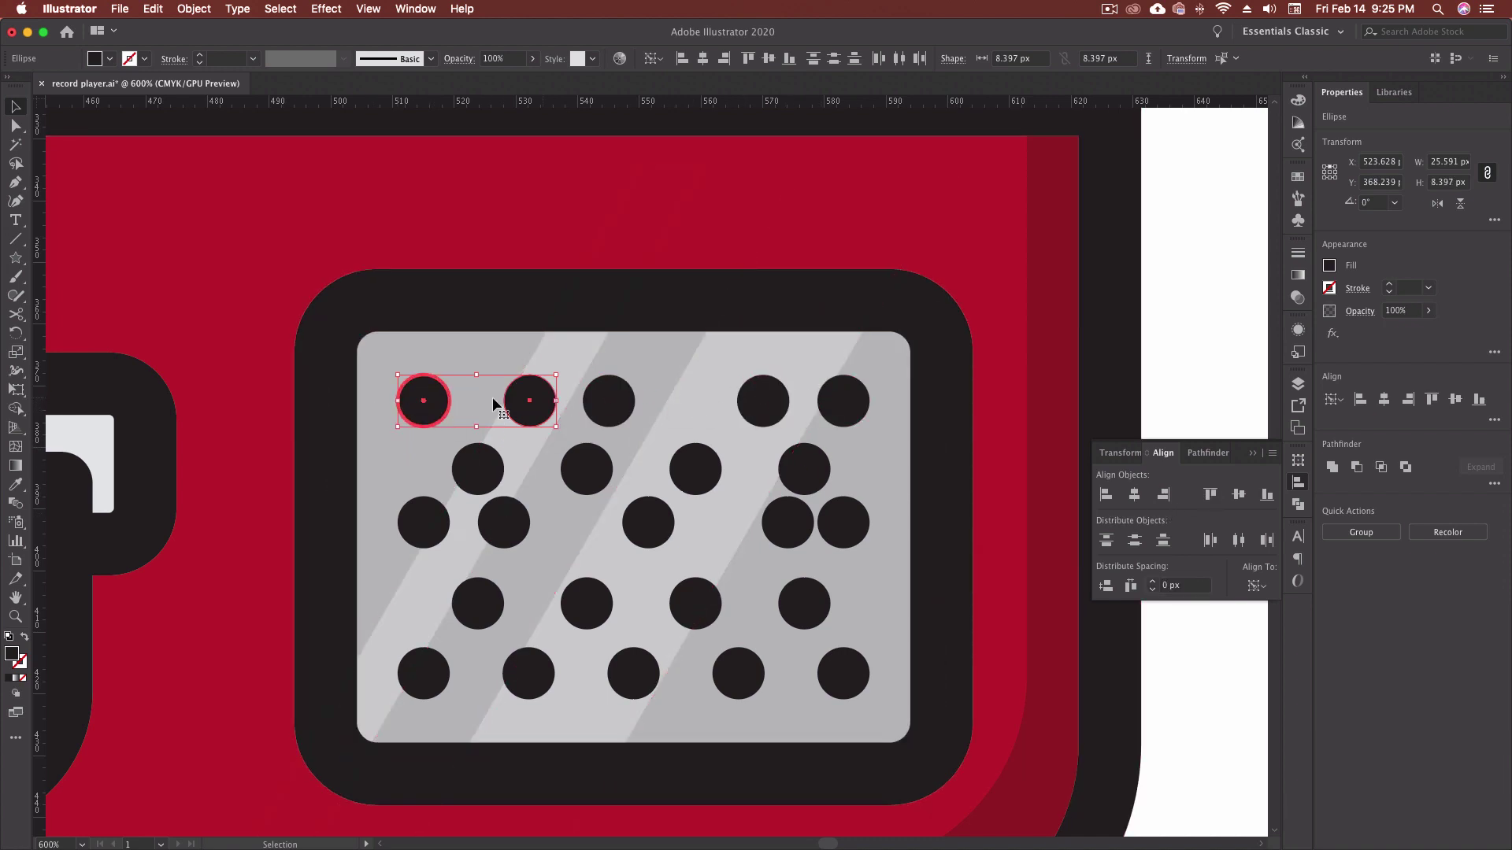
- Space the five top-row grille dots evenly using Horizontal Distribute Space
left_click(844, 400)
left_click(763, 401, "shift")
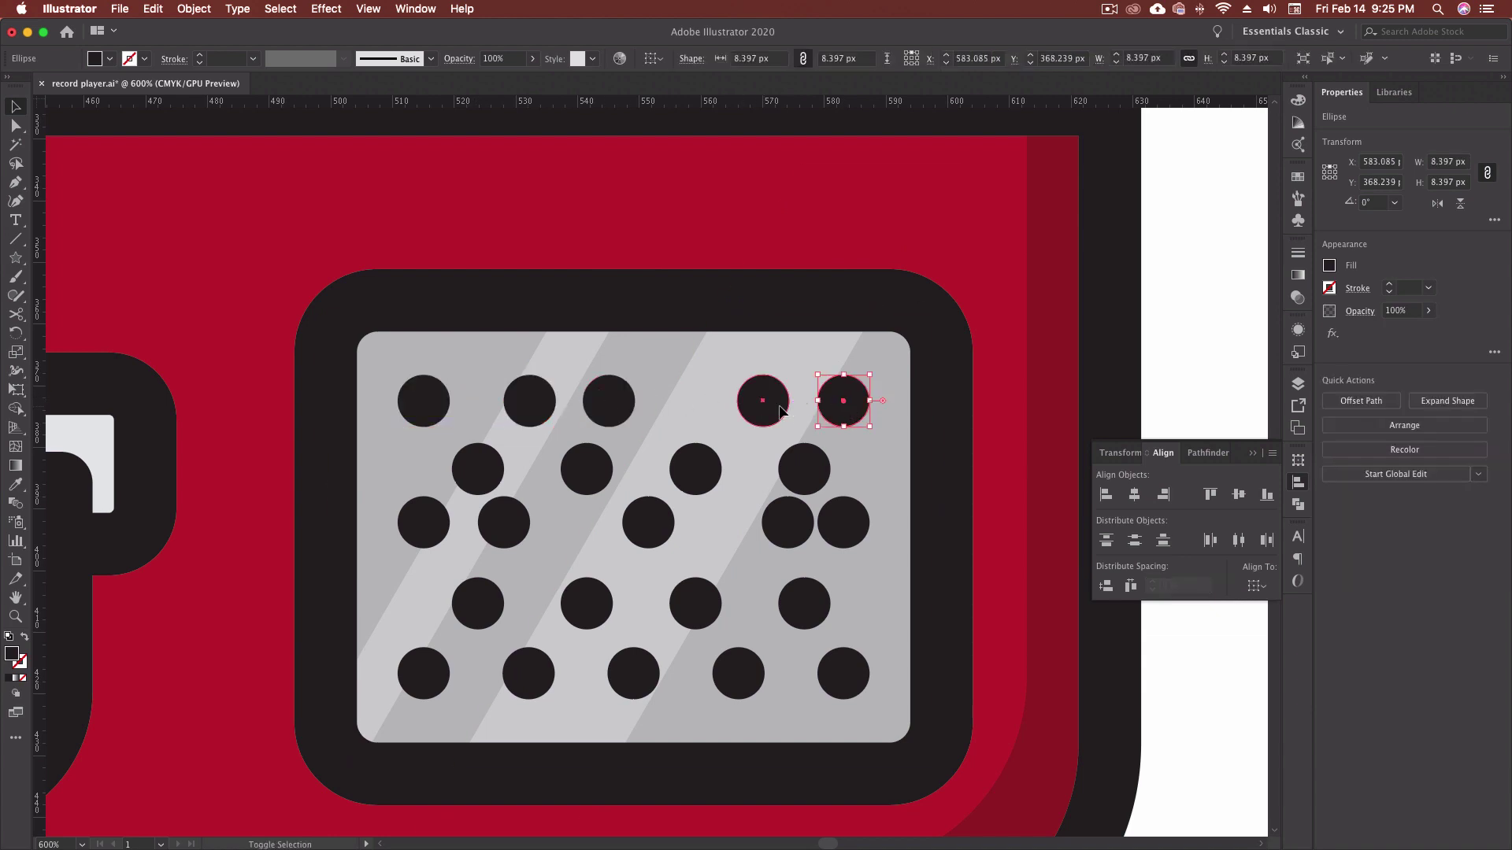
left_click(630, 408, "shift")
left_click(535, 405, "shift")
left_click(445, 405, "shift")
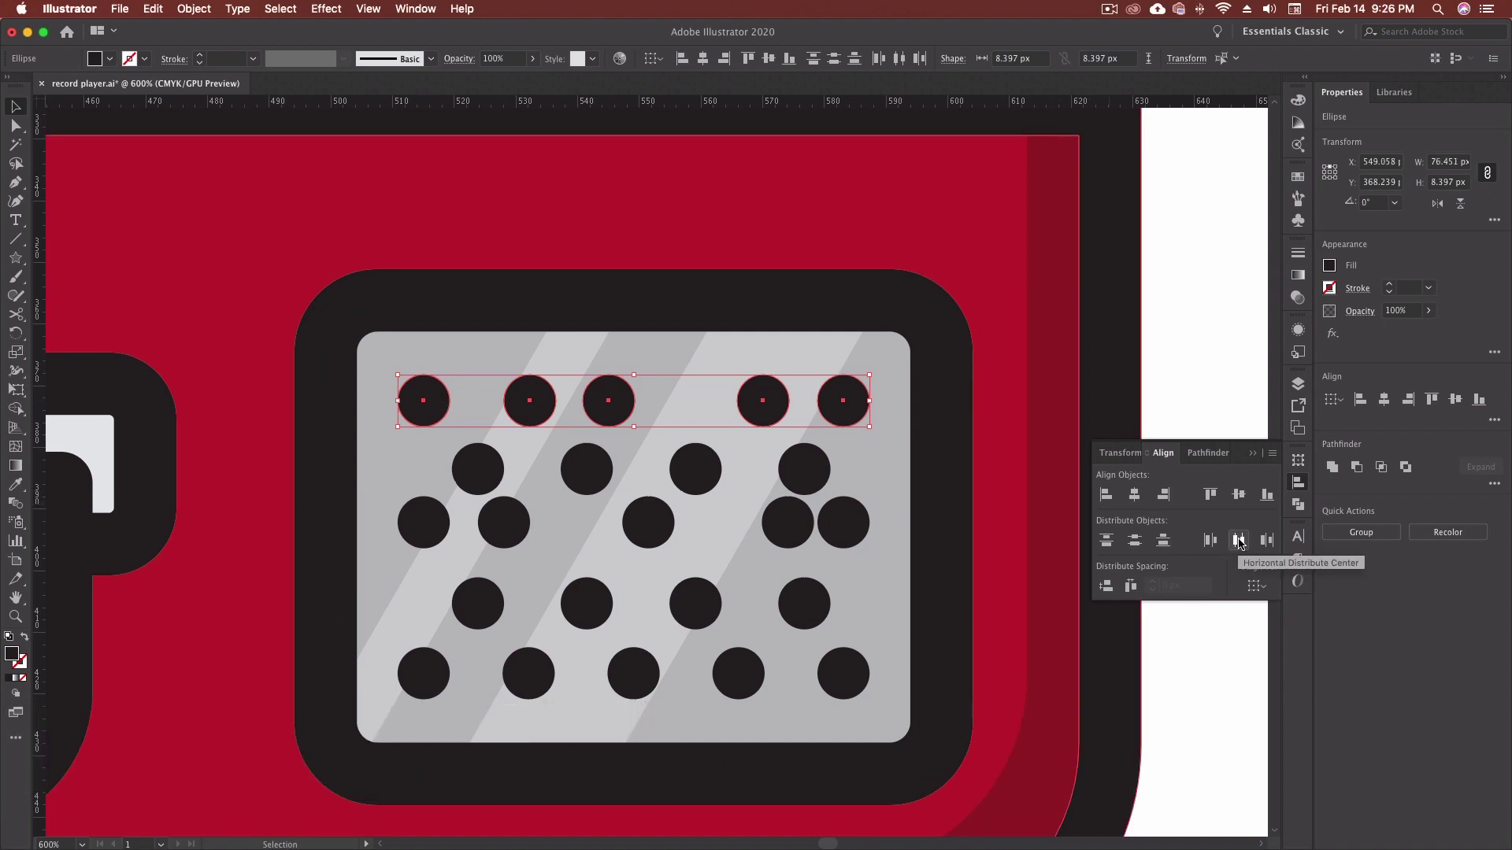
left_click(1238, 541)
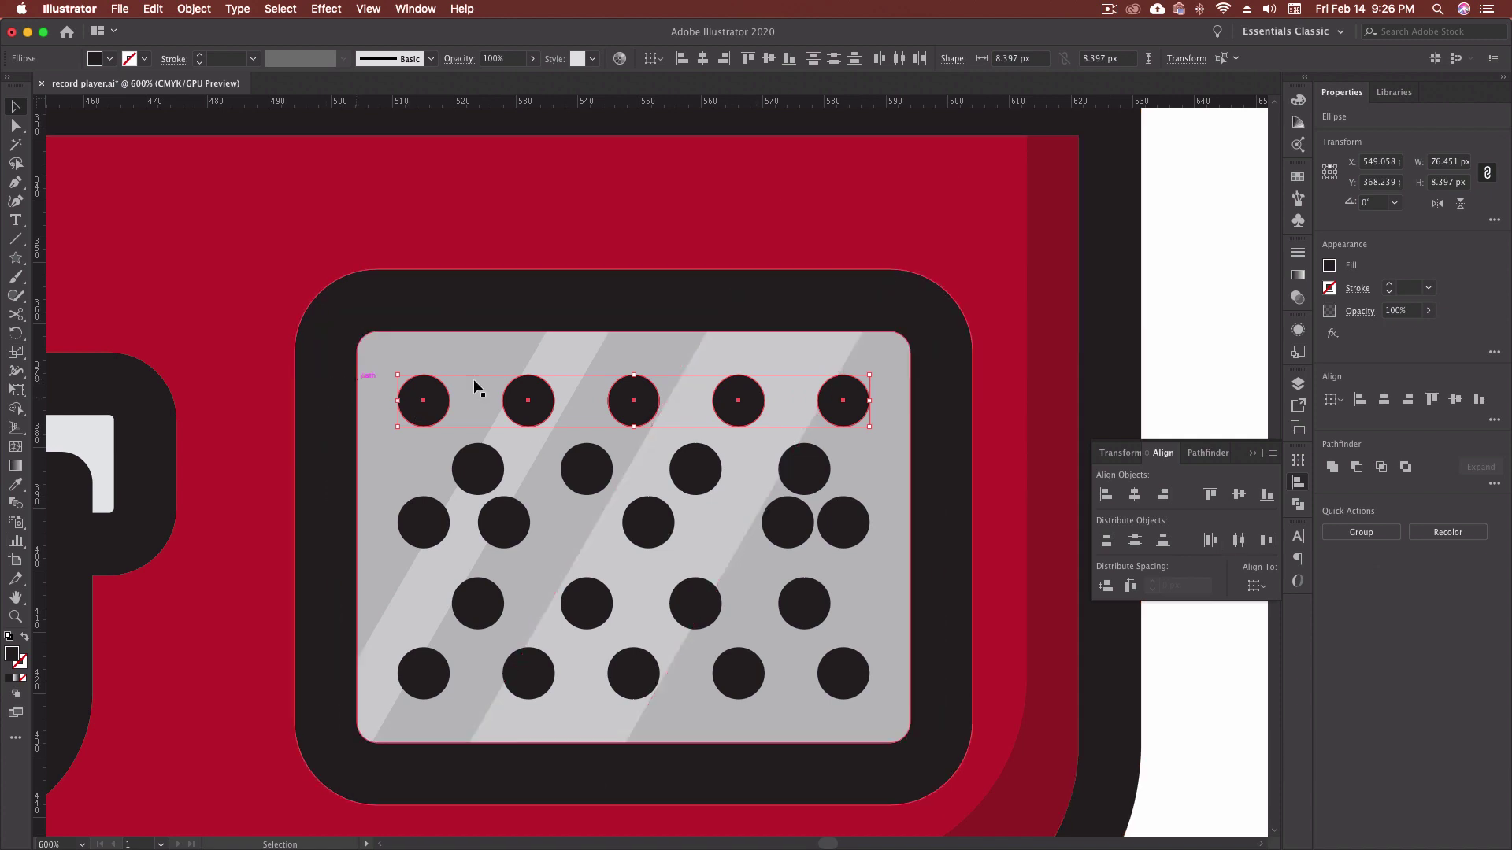
key("super+z")
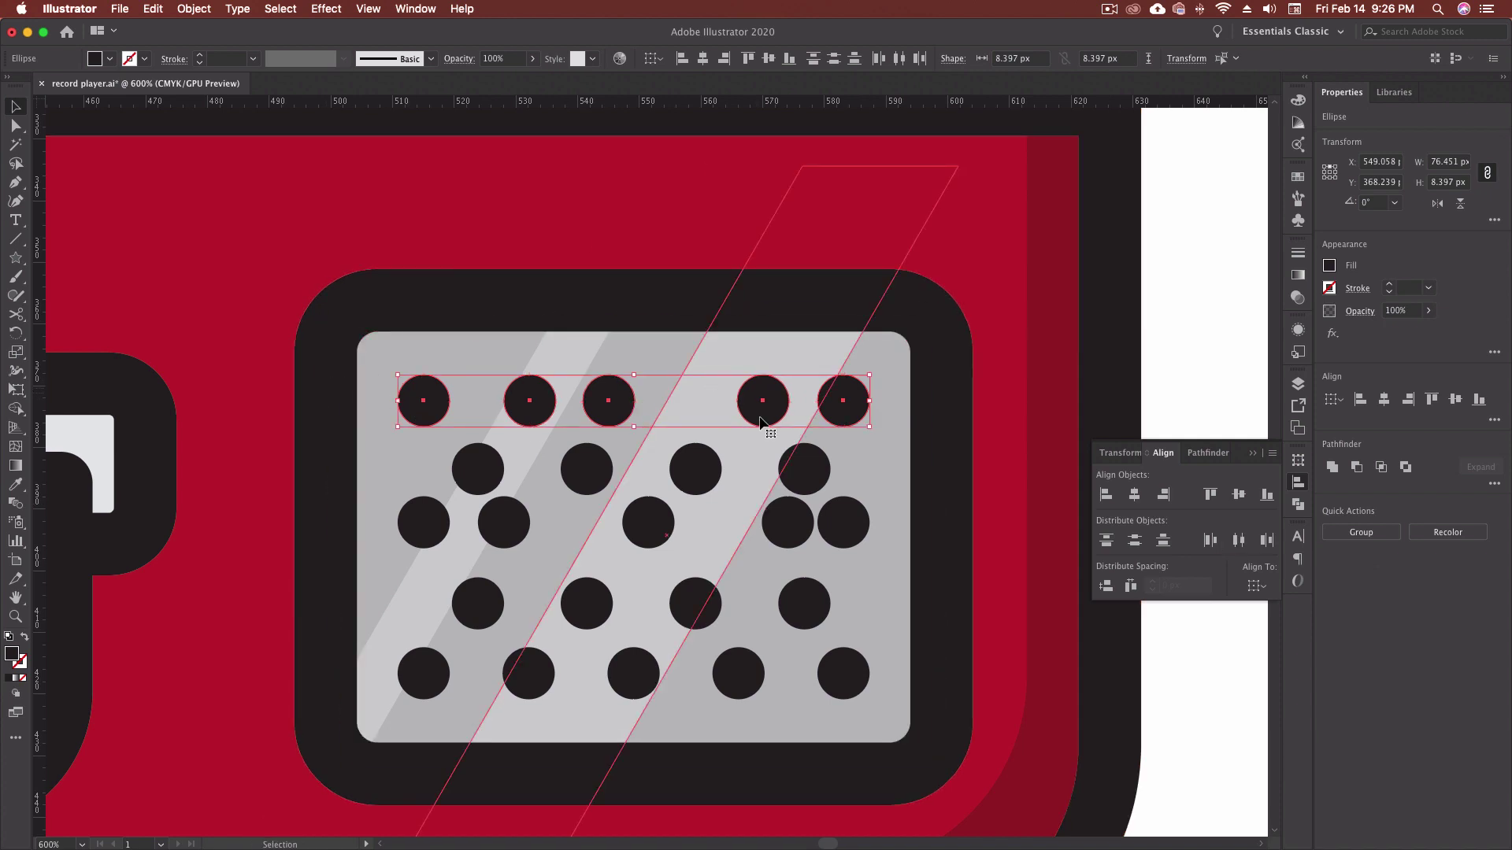
left_click(1131, 587)
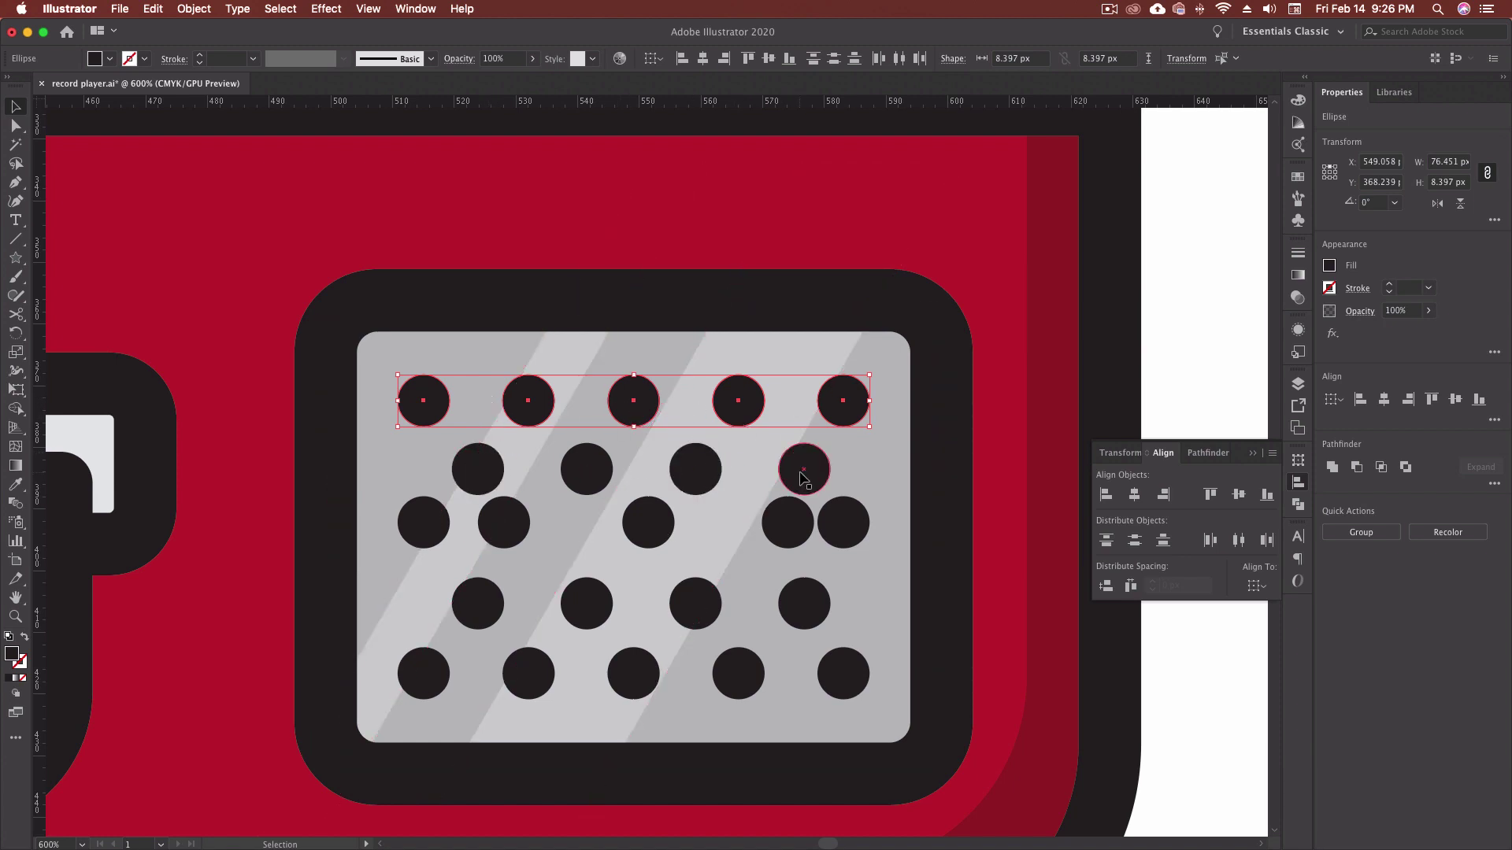
left_click(422, 523)
left_click(514, 529, "shift")
left_click(644, 523, "shift")
left_click(787, 523, "shift")
left_click(843, 523, "shift")
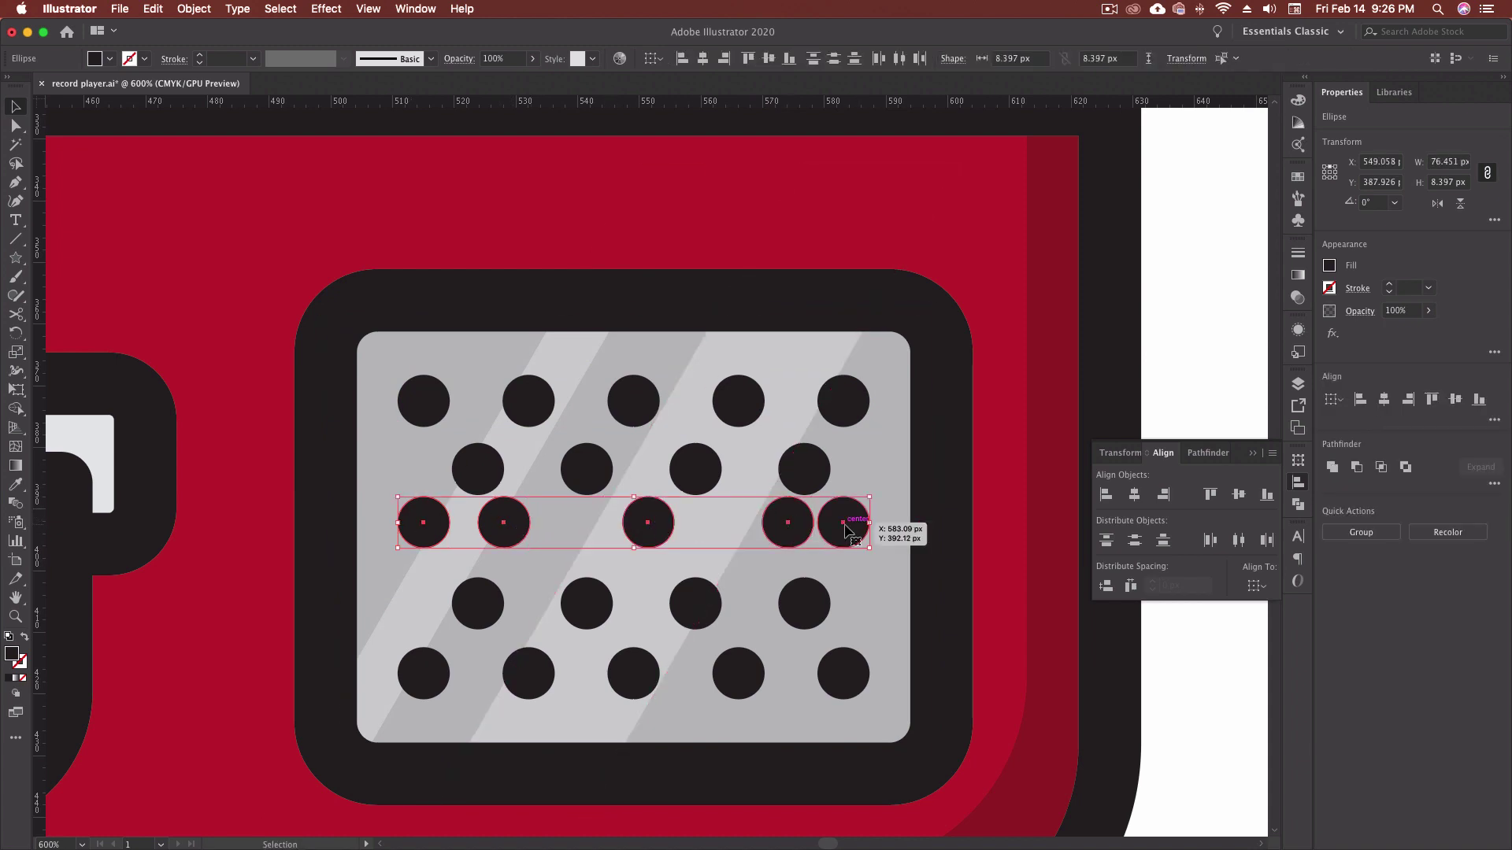
left_click(1131, 585)
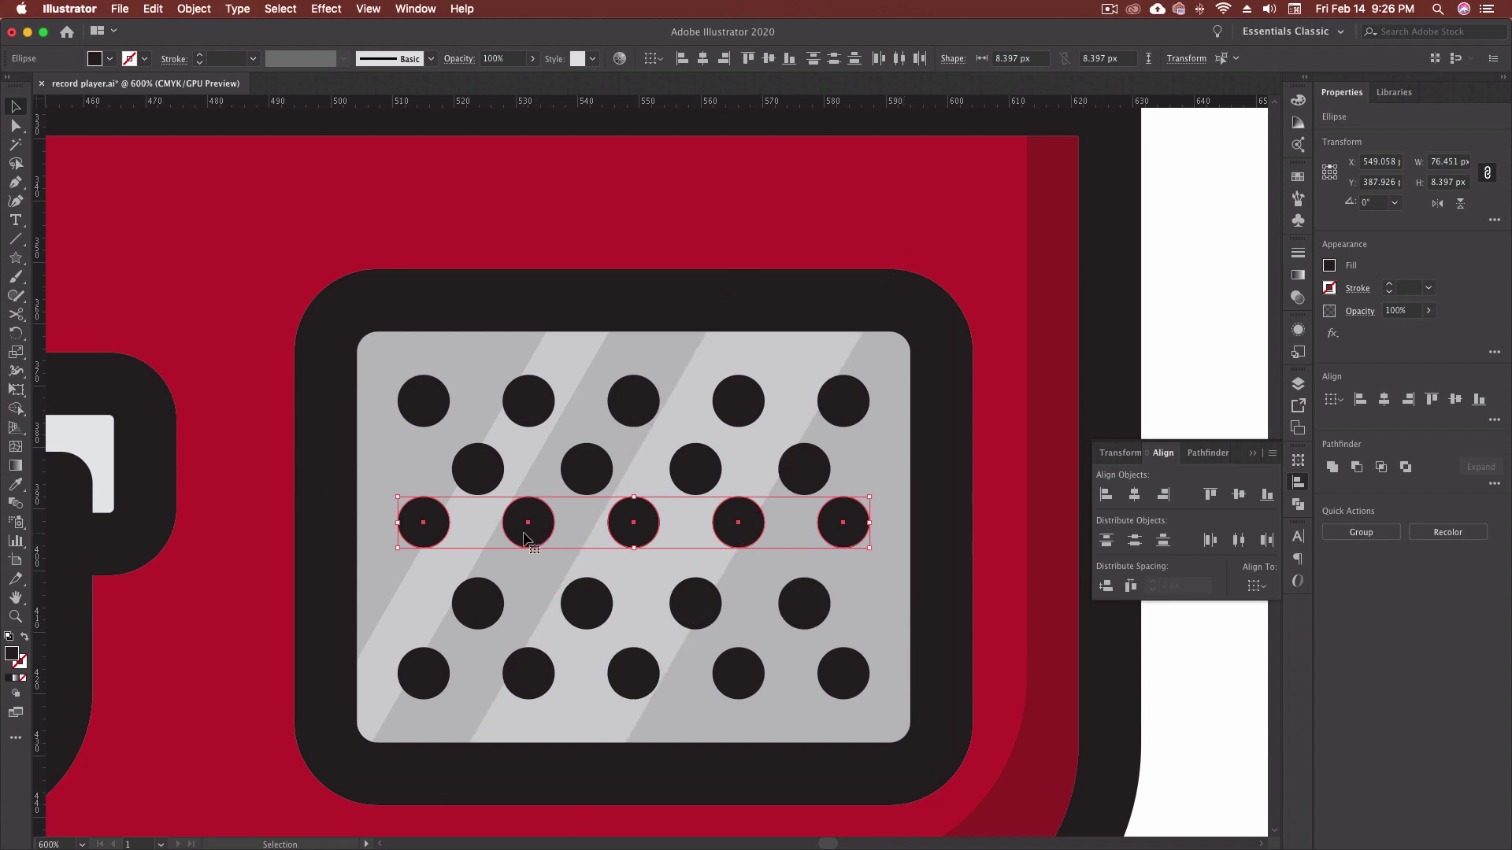
left_click(484, 474, "shift")
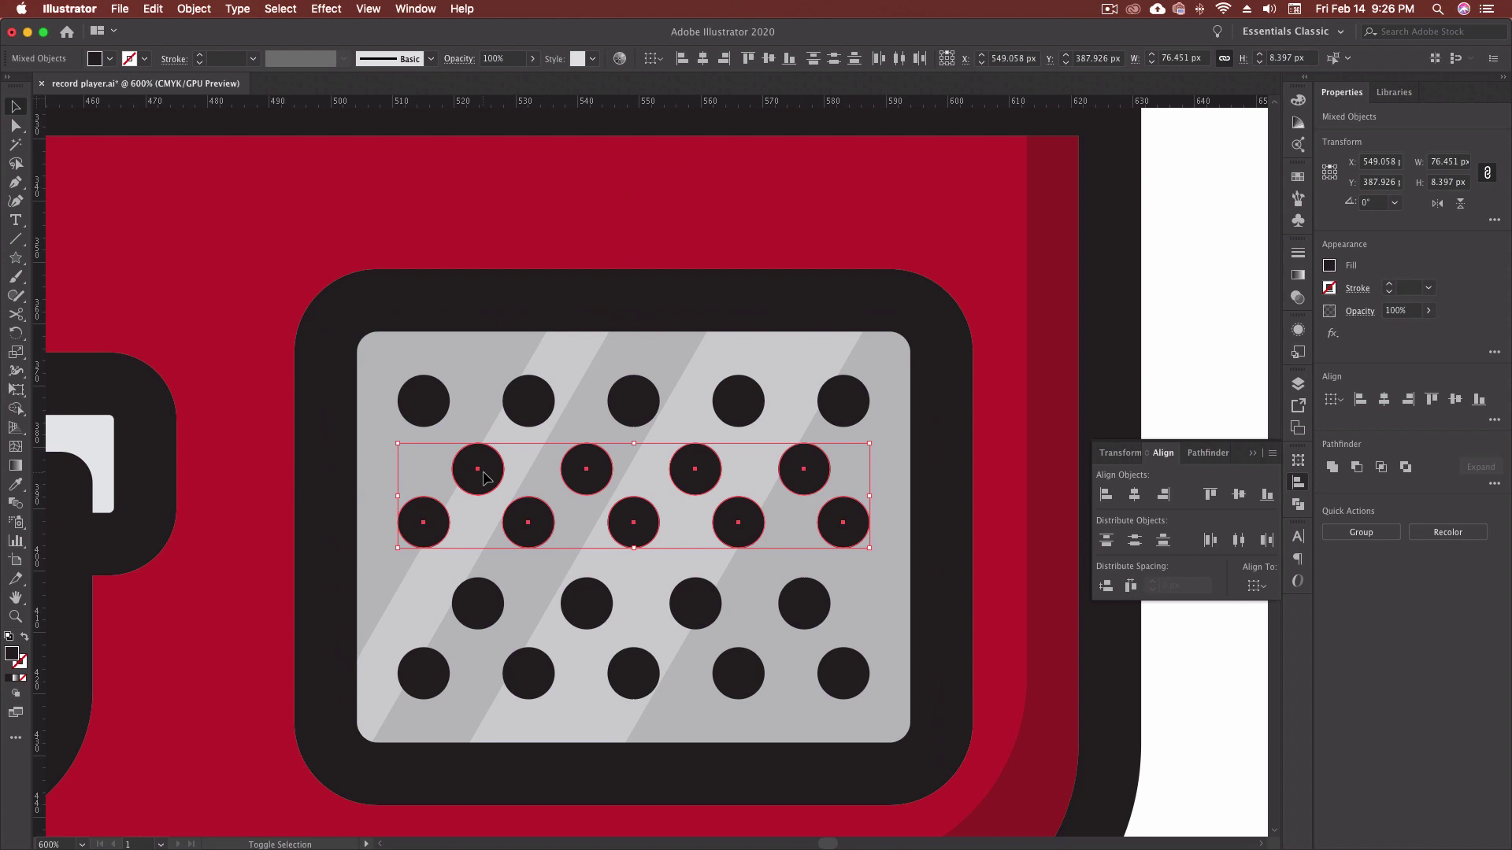
left_click(488, 596, "shift")
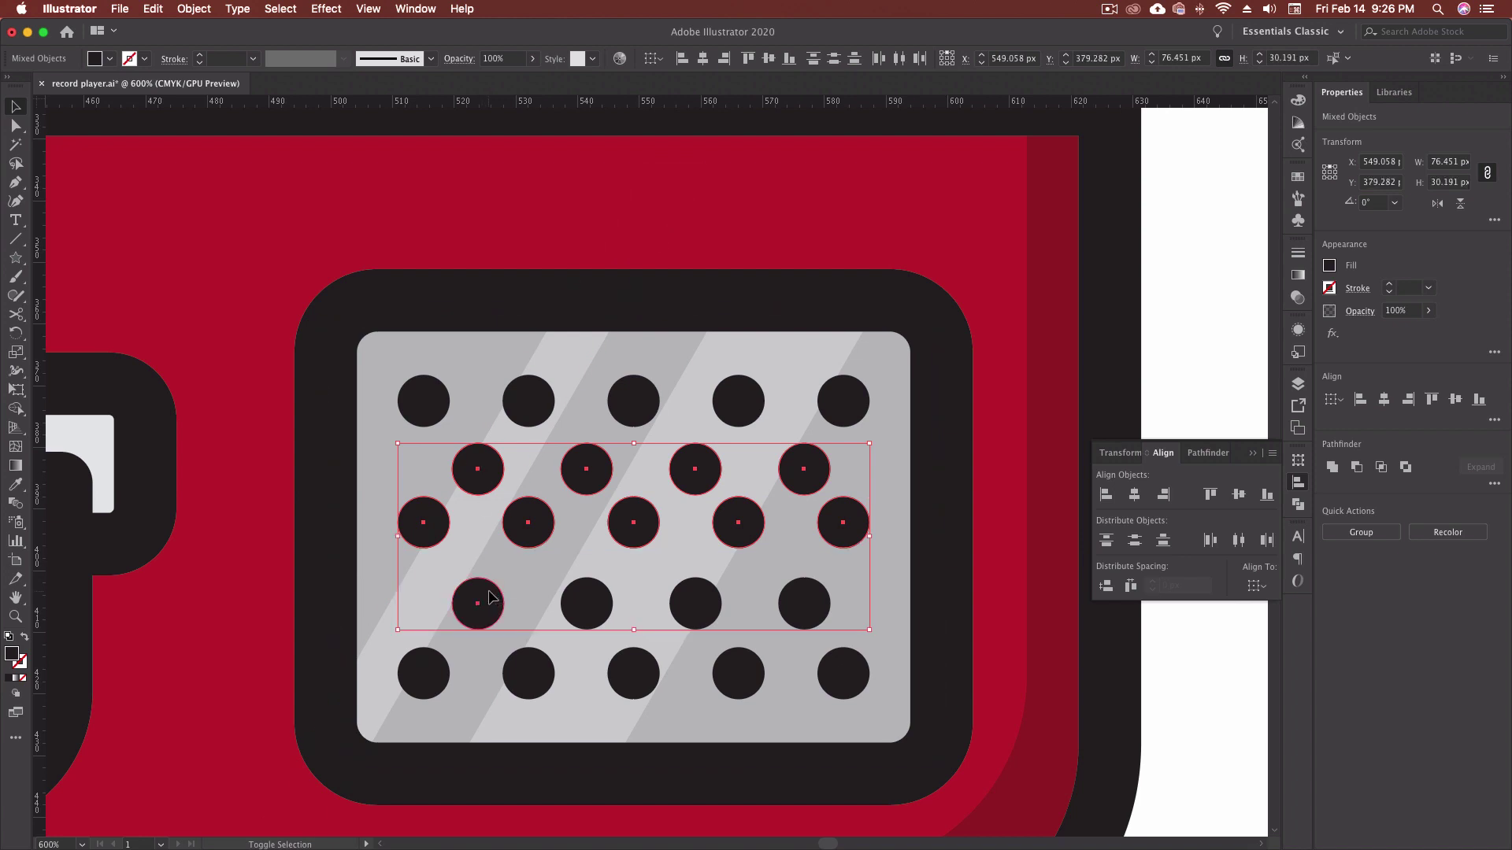
left_click(1105, 586)
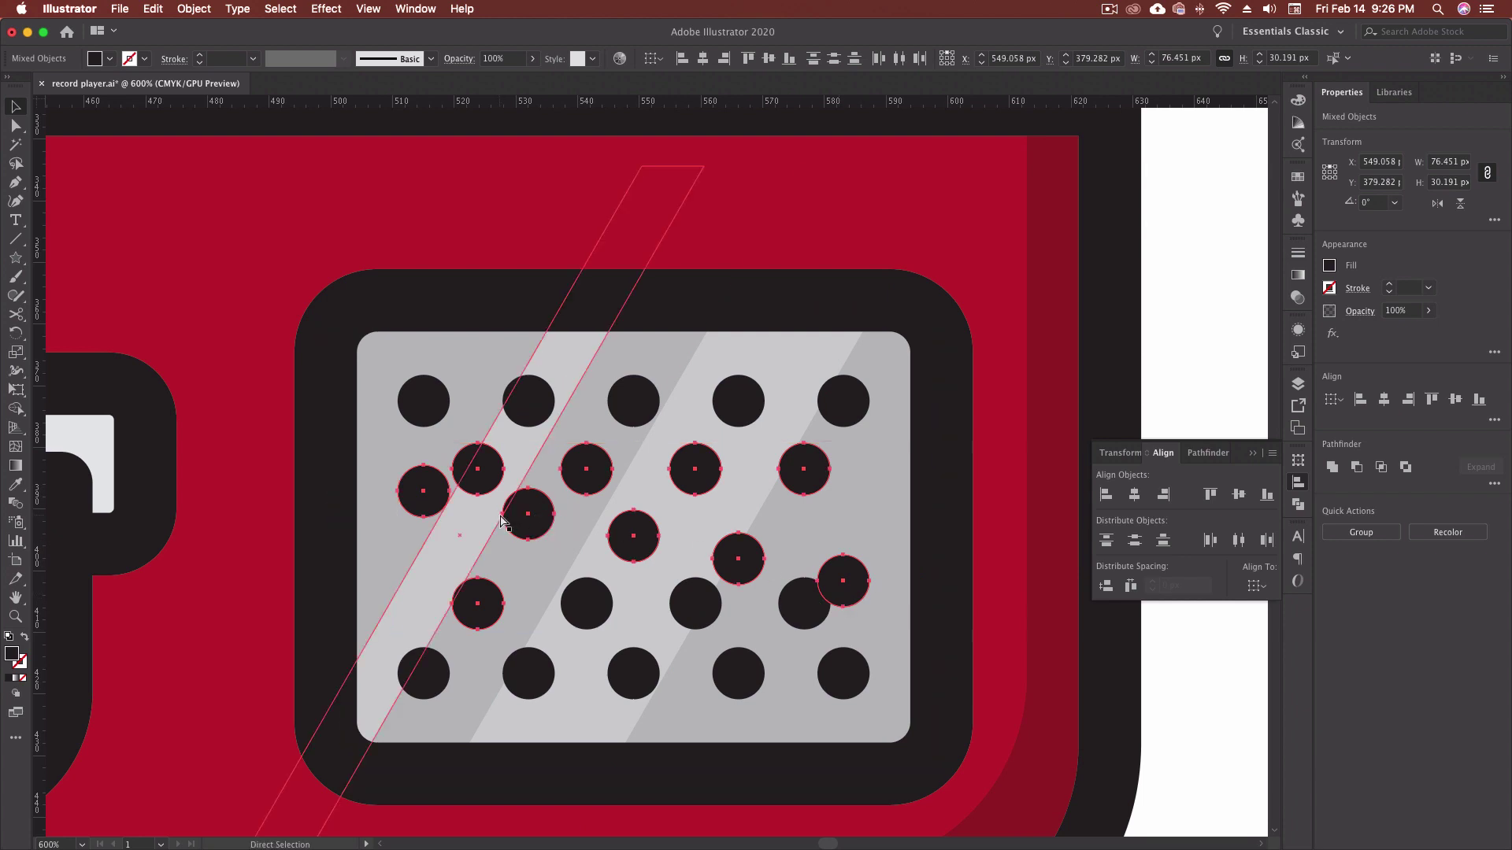
key("super+z")
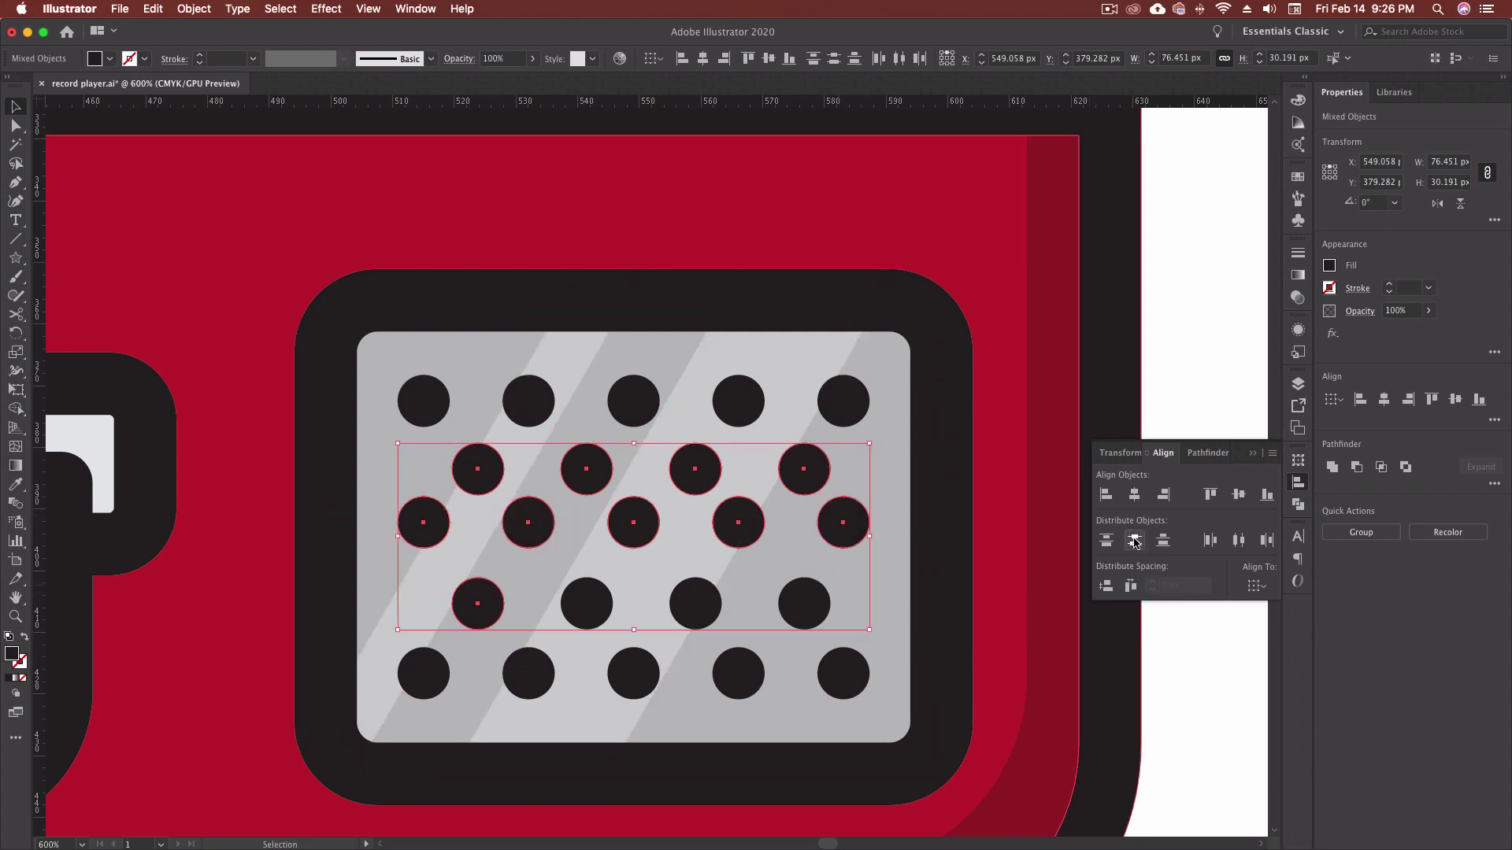
left_click(1135, 542)
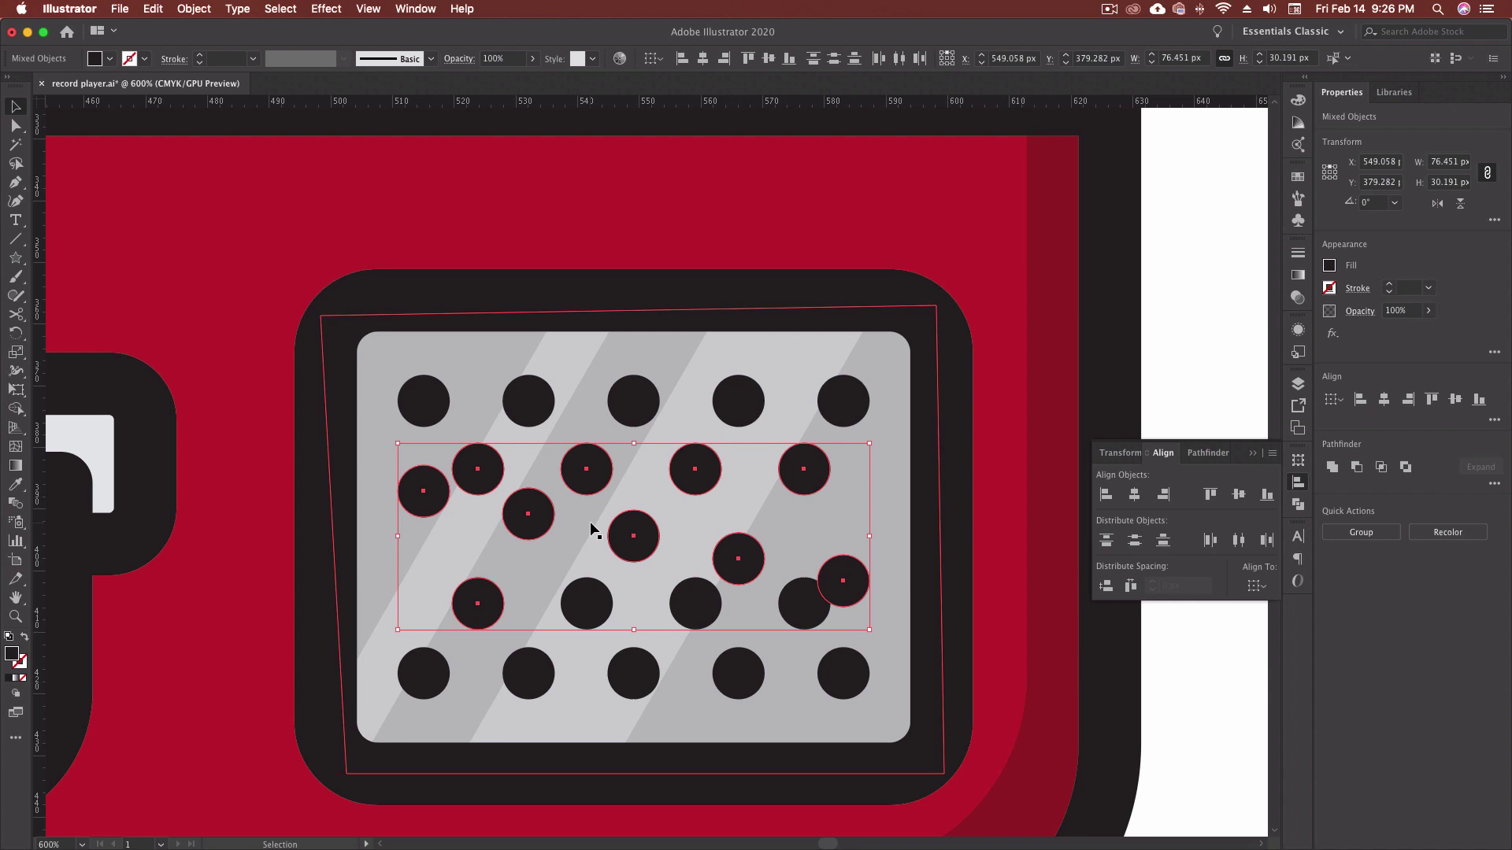
key("super+z")
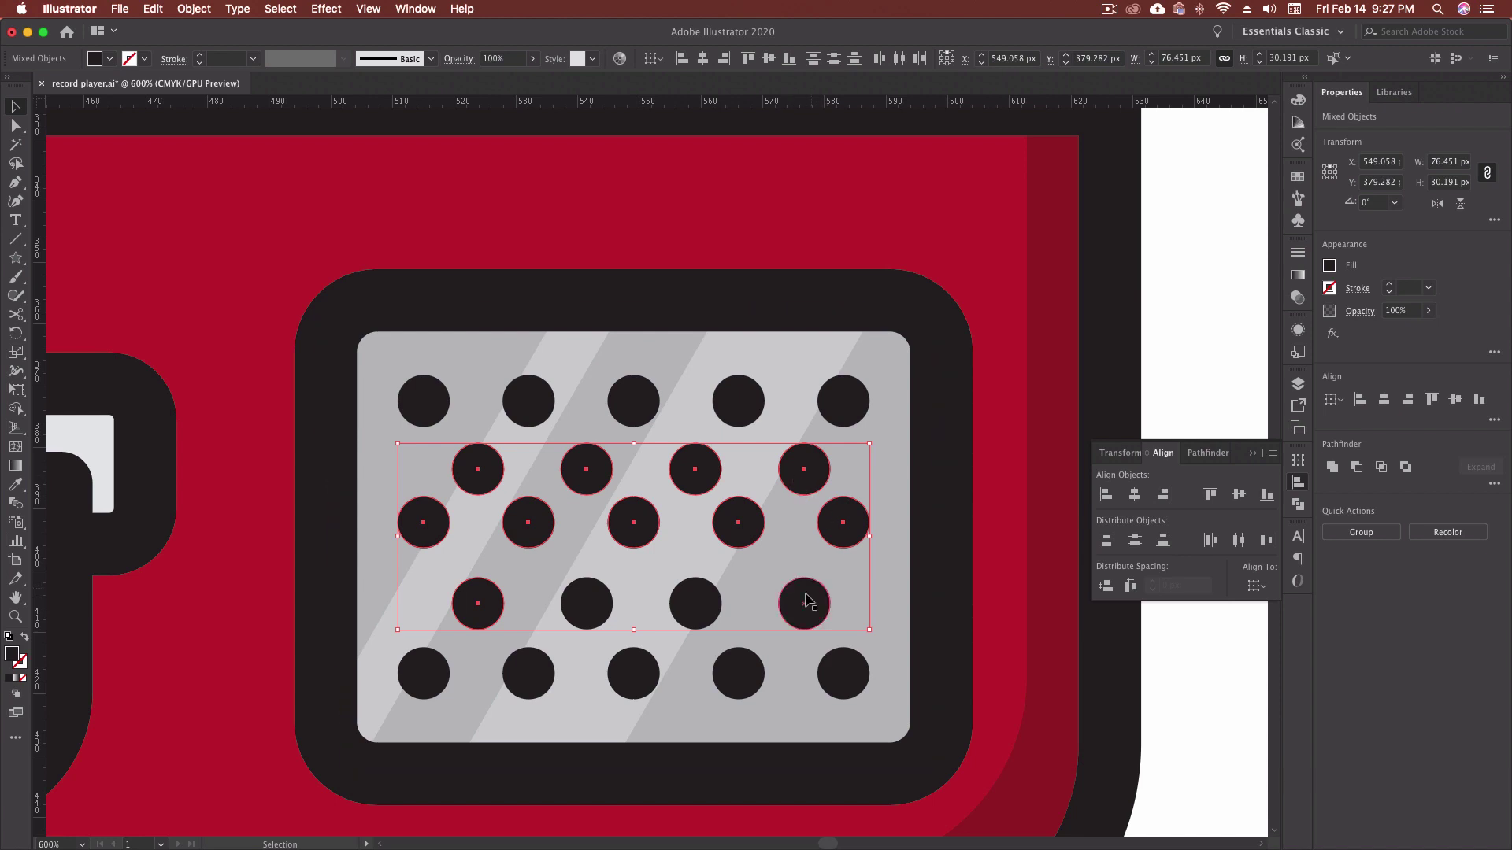
left_click(1189, 652)
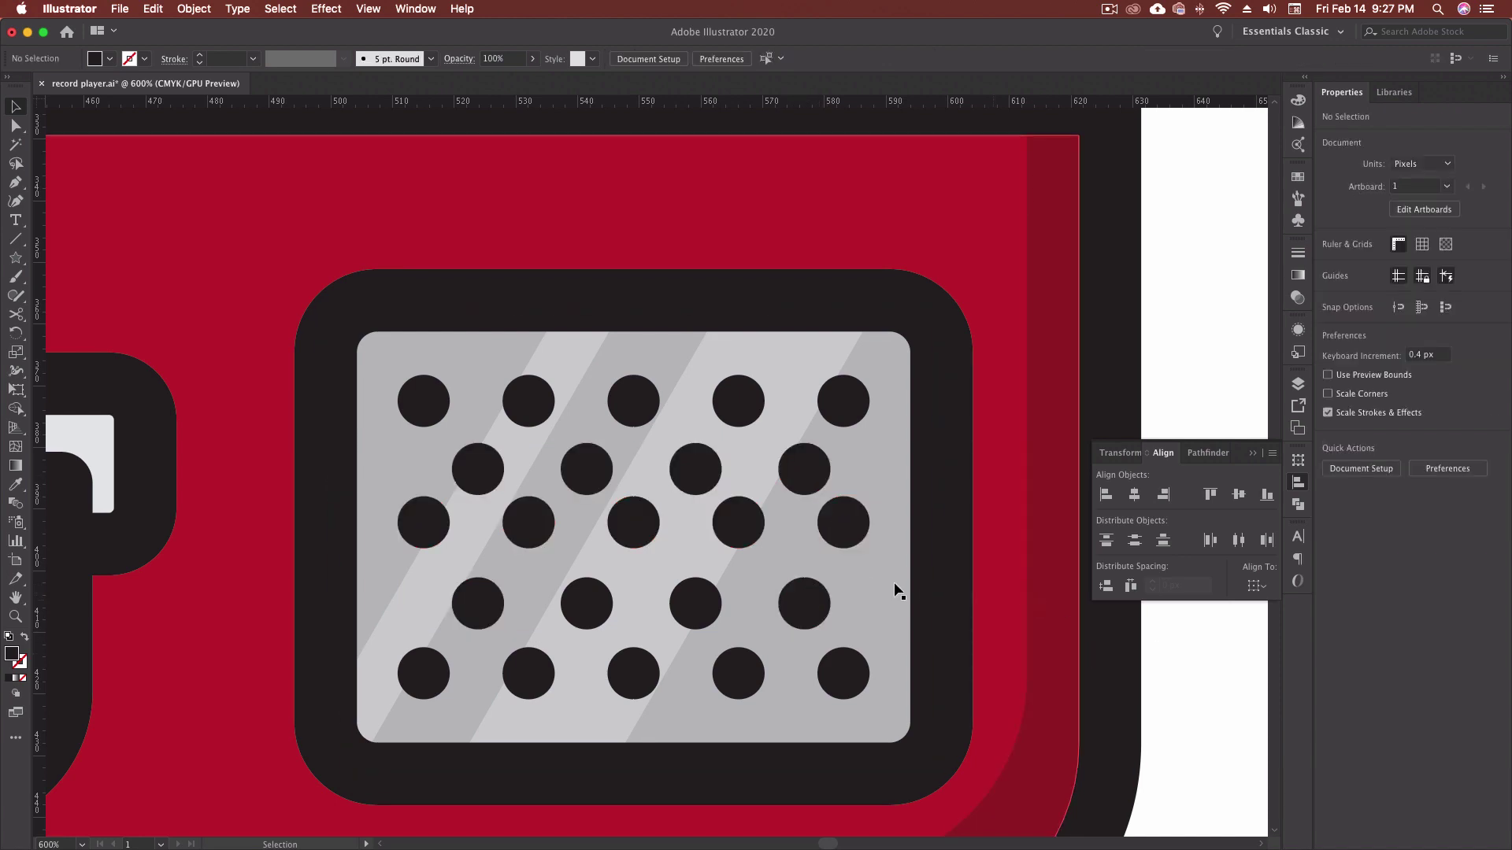
- Group the five middle-row grille dots with Cmd+G
left_click(843, 523, "shift")
left_click(738, 522, "shift")
left_click(633, 522, "shift")
left_click(526, 526, "shift")
left_click(423, 522, "shift")
key("super+g")
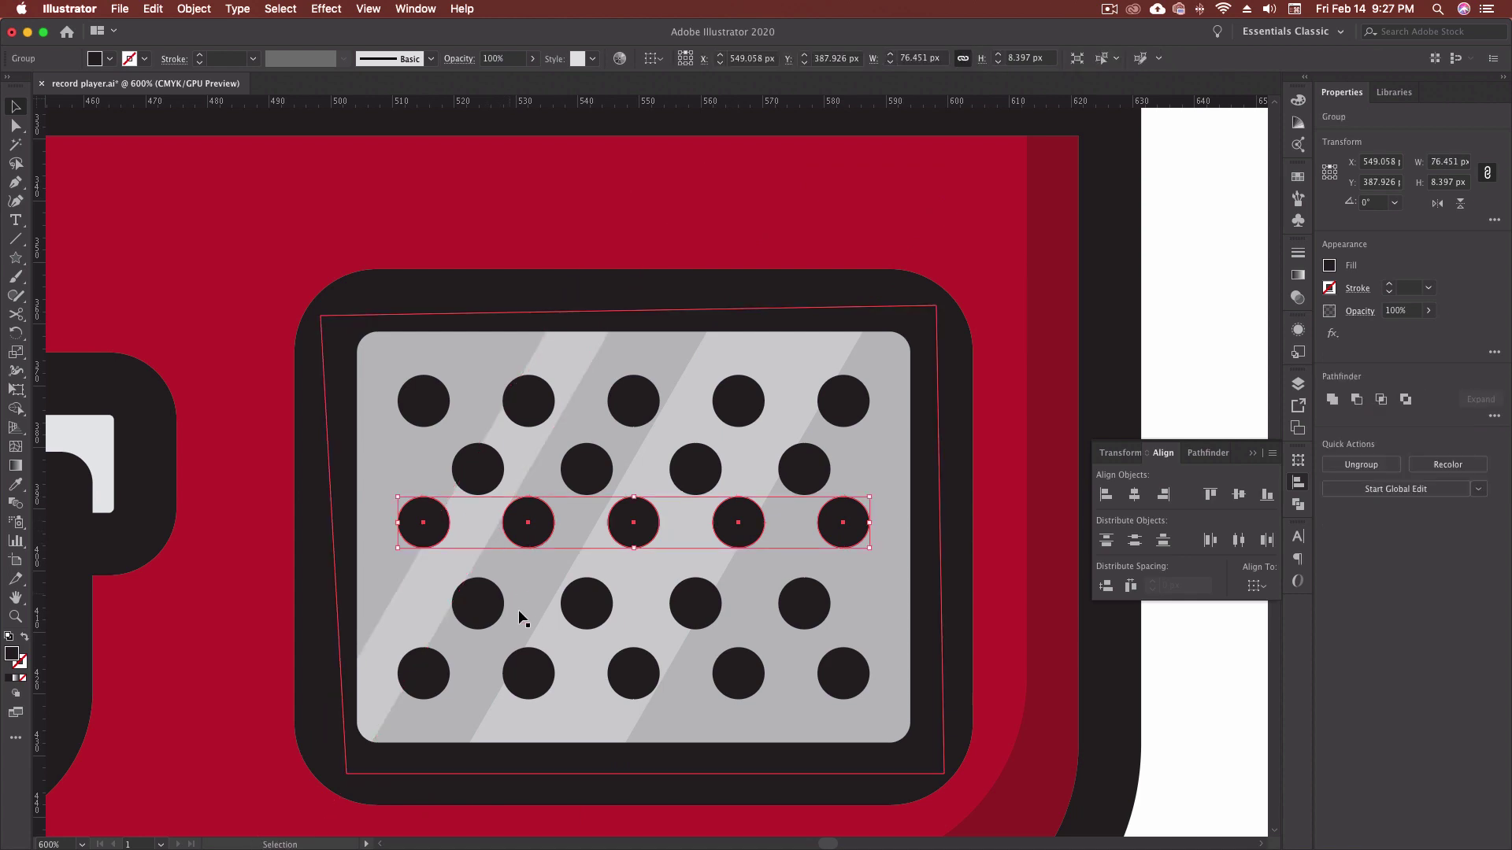
- Group the surrounding dot rows and vertically centre the middle-row group between them
left_click(478, 604)
left_click(484, 490, "shift")
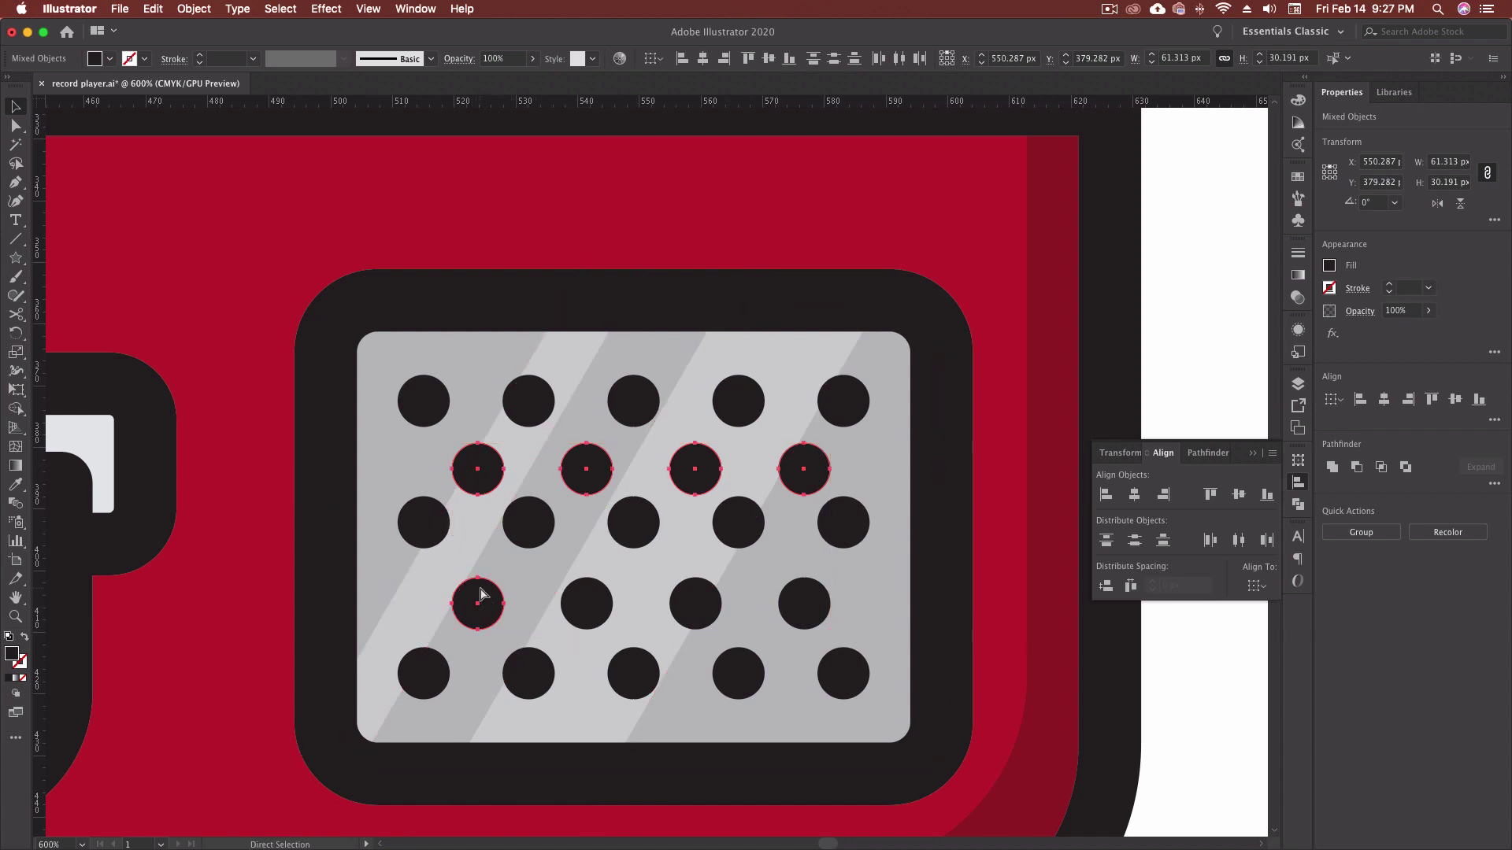
key("ctrl+g")
left_click(429, 529, "shift")
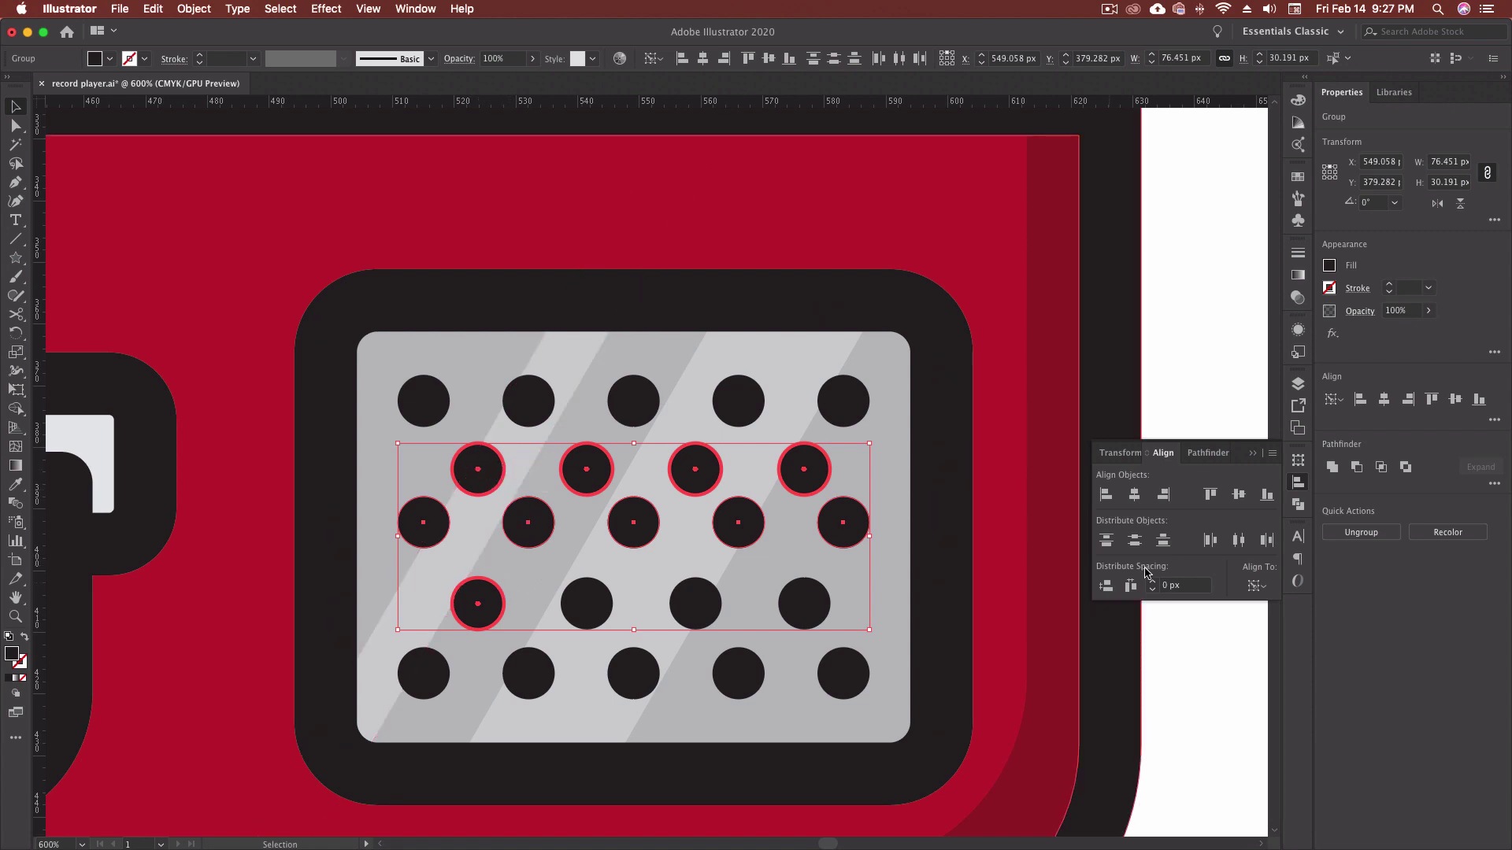
left_click(1239, 495)
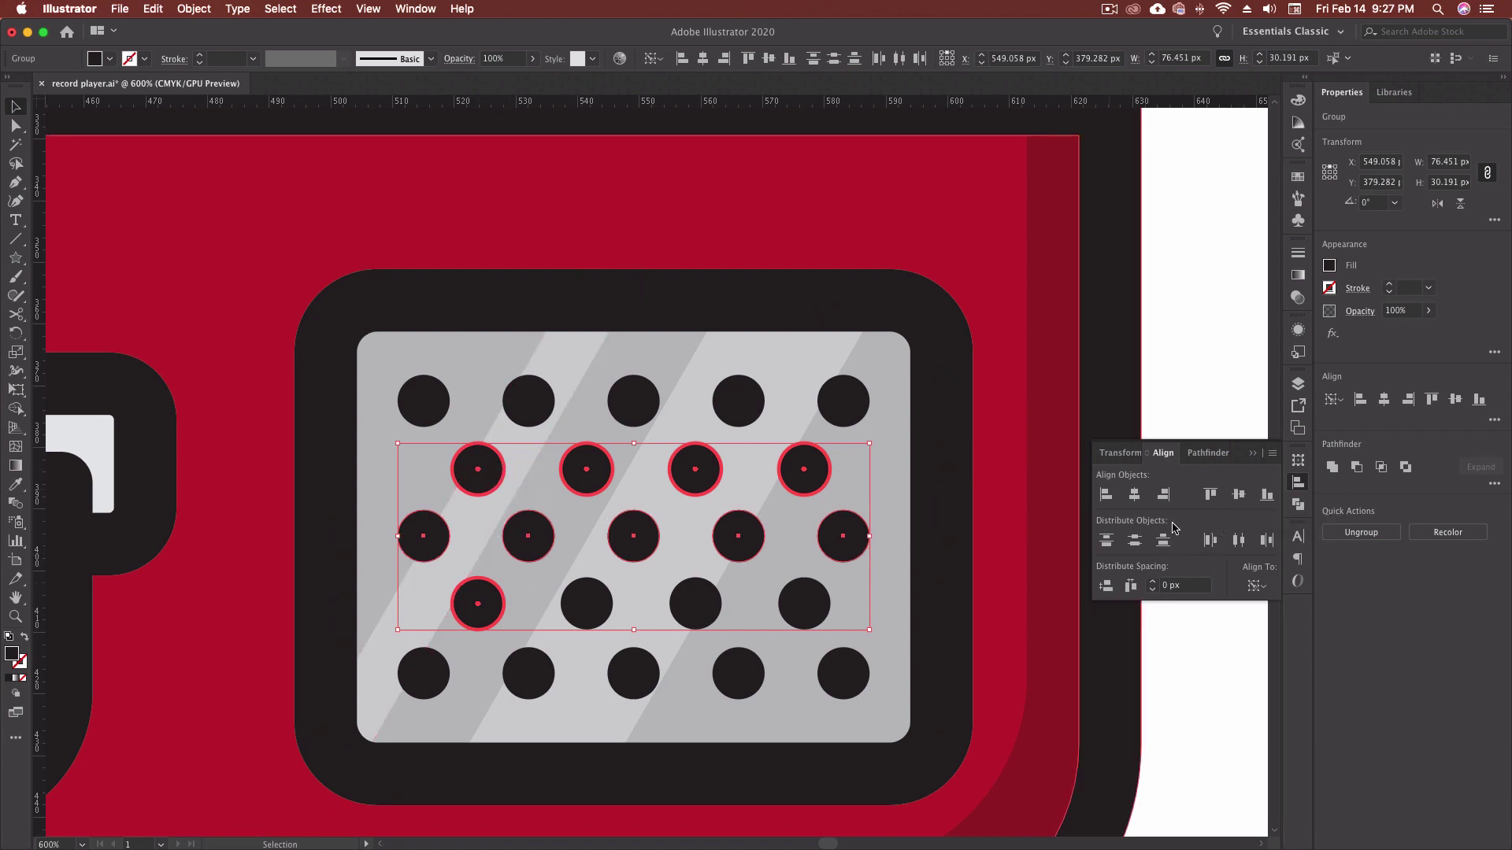
key("super+shift+a")
scroll(646, 552, "left", 15)
- Scroll to the bent base line at 300% and start selecting its anchors with Direct Selection (A)
scroll(646, 537, "down", 8)
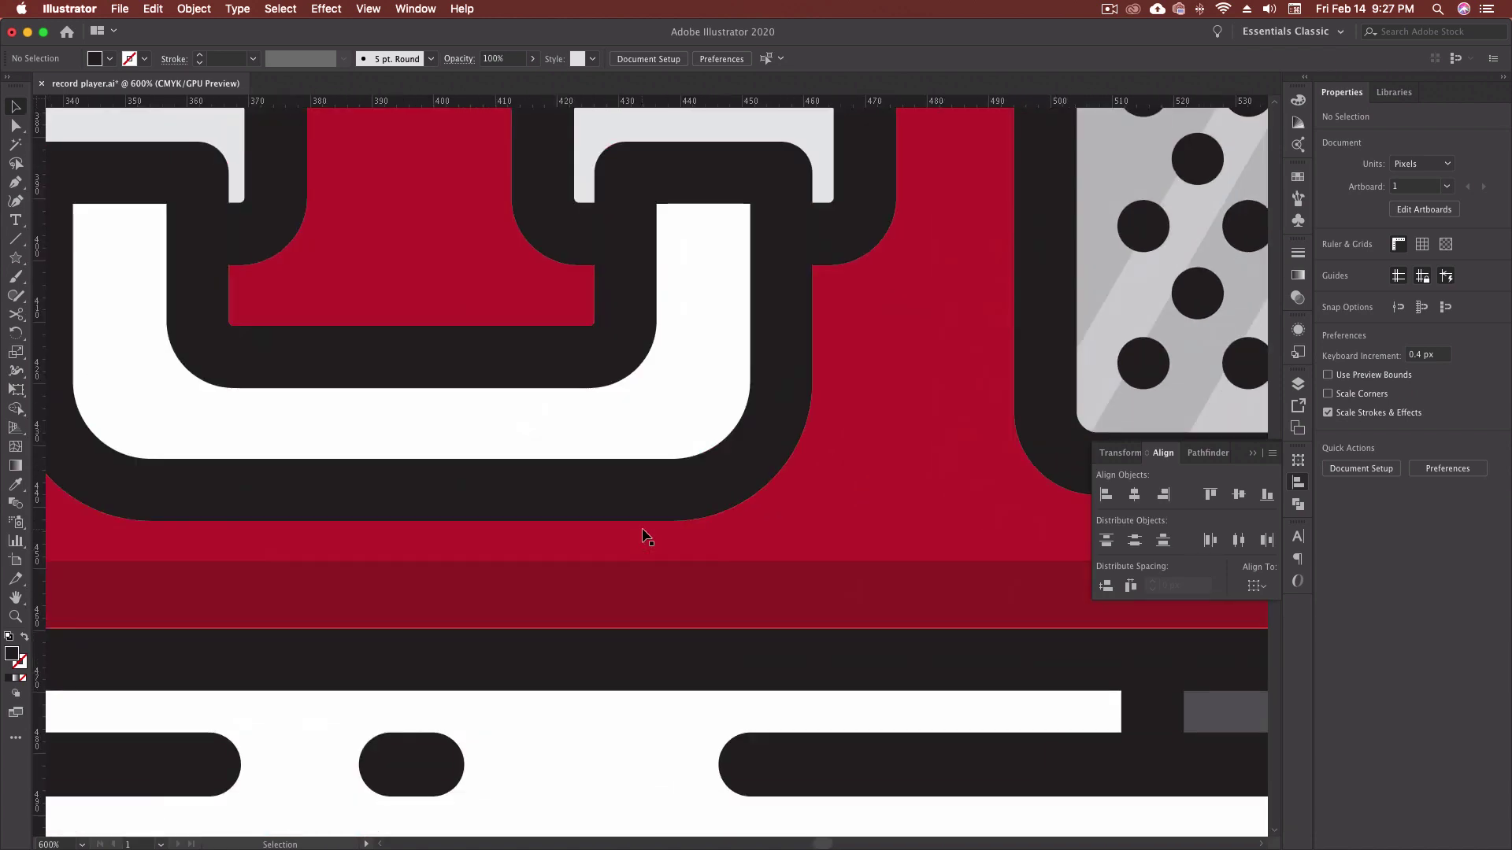
scroll(645, 538, "left", 20)
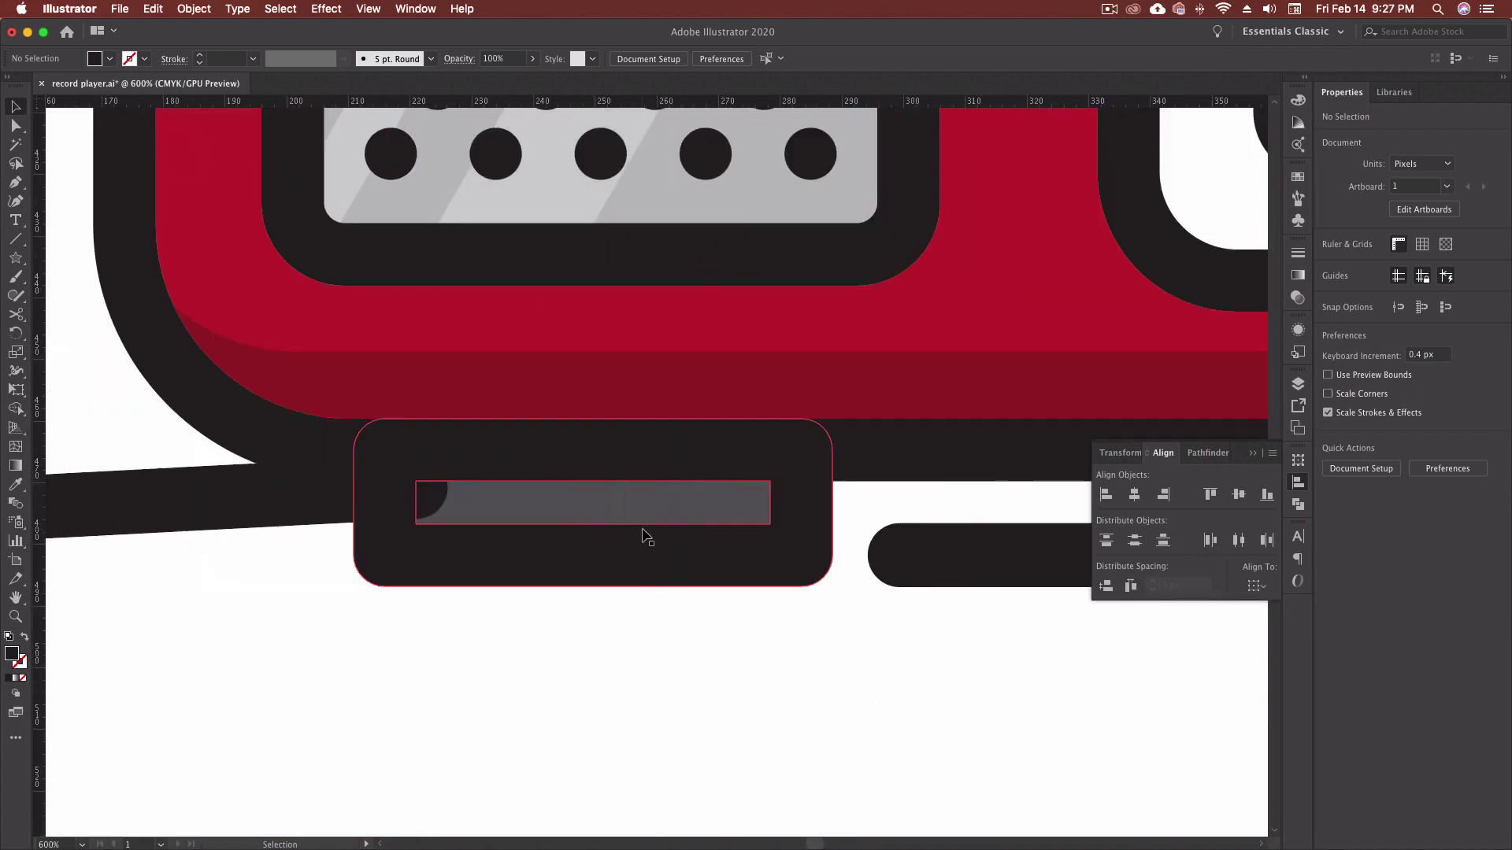
scroll(646, 537, "left", 4)
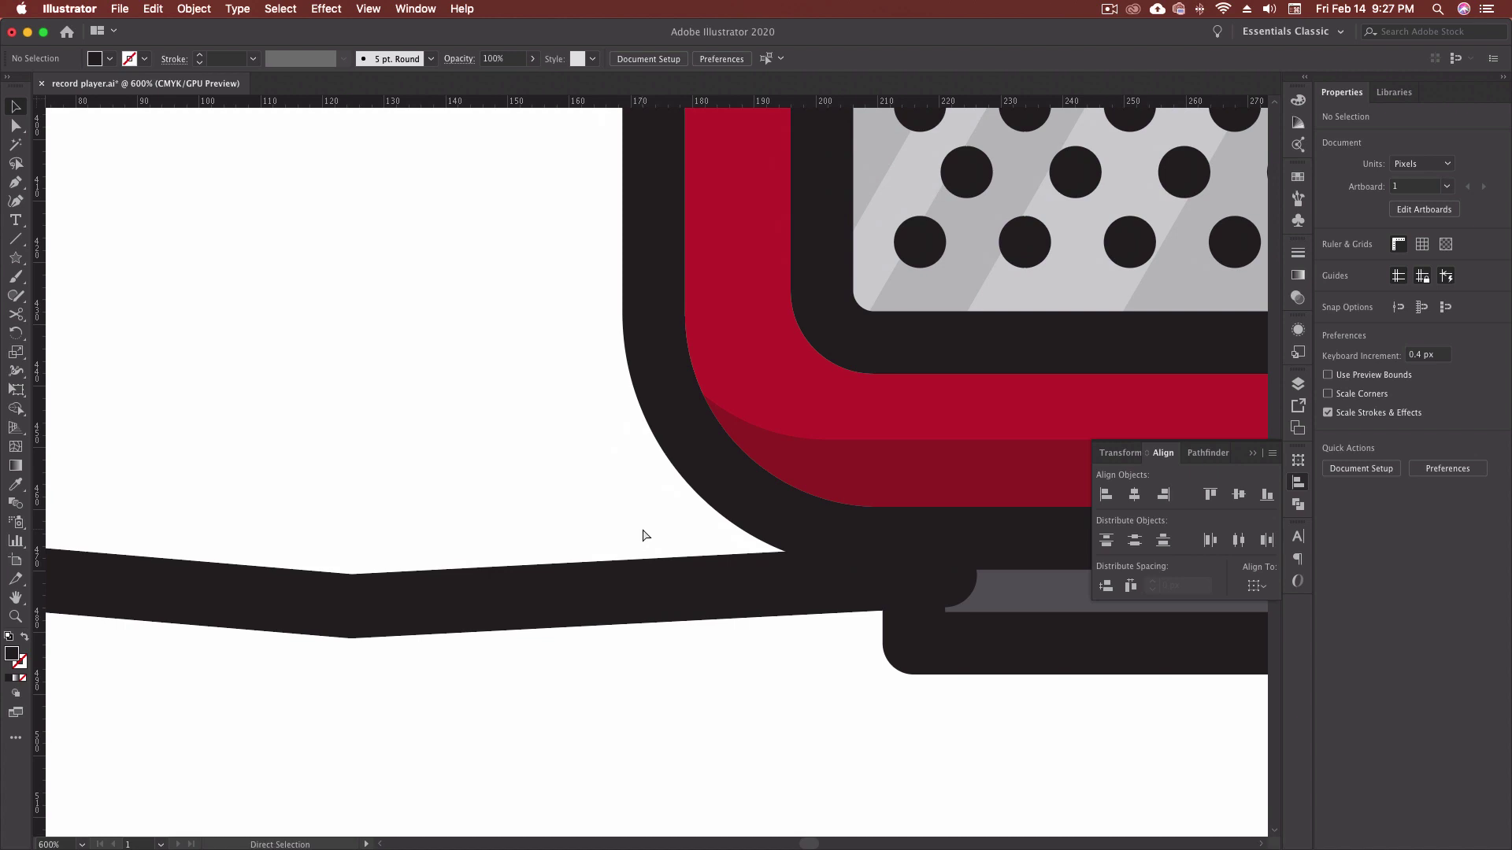
scroll(646, 537, "down", 3)
scroll(648, 530, "down", 2)
scroll(803, 601, "up", 1)
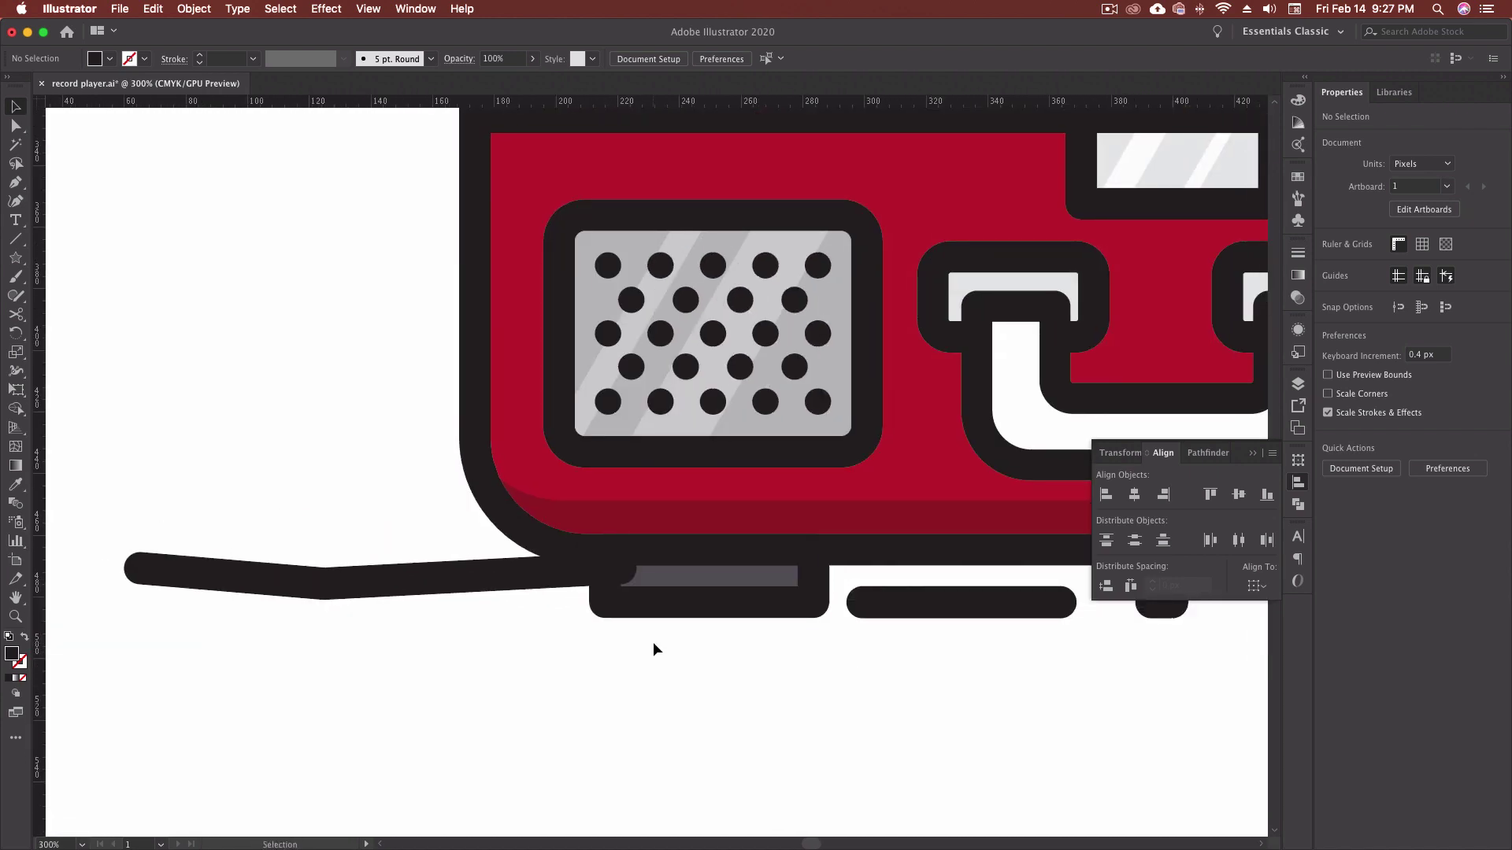
key("a")
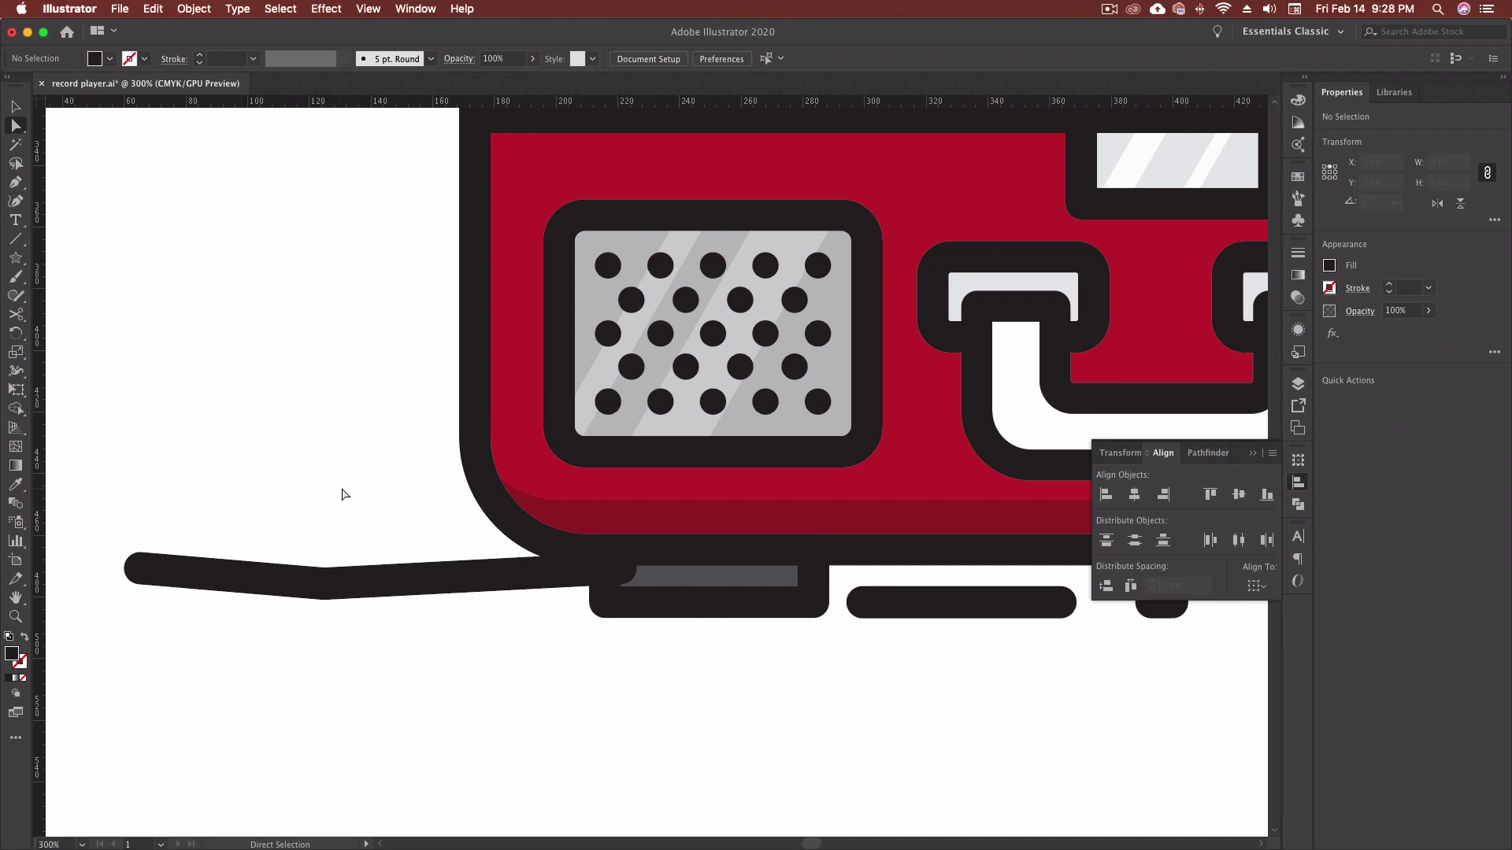
left_click(326, 584)
- Select the bent line's anchors plus the pill line's anchor and bottom-align them to level it
left_click(619, 576)
left_click_drag(624, 586, 138, 563)
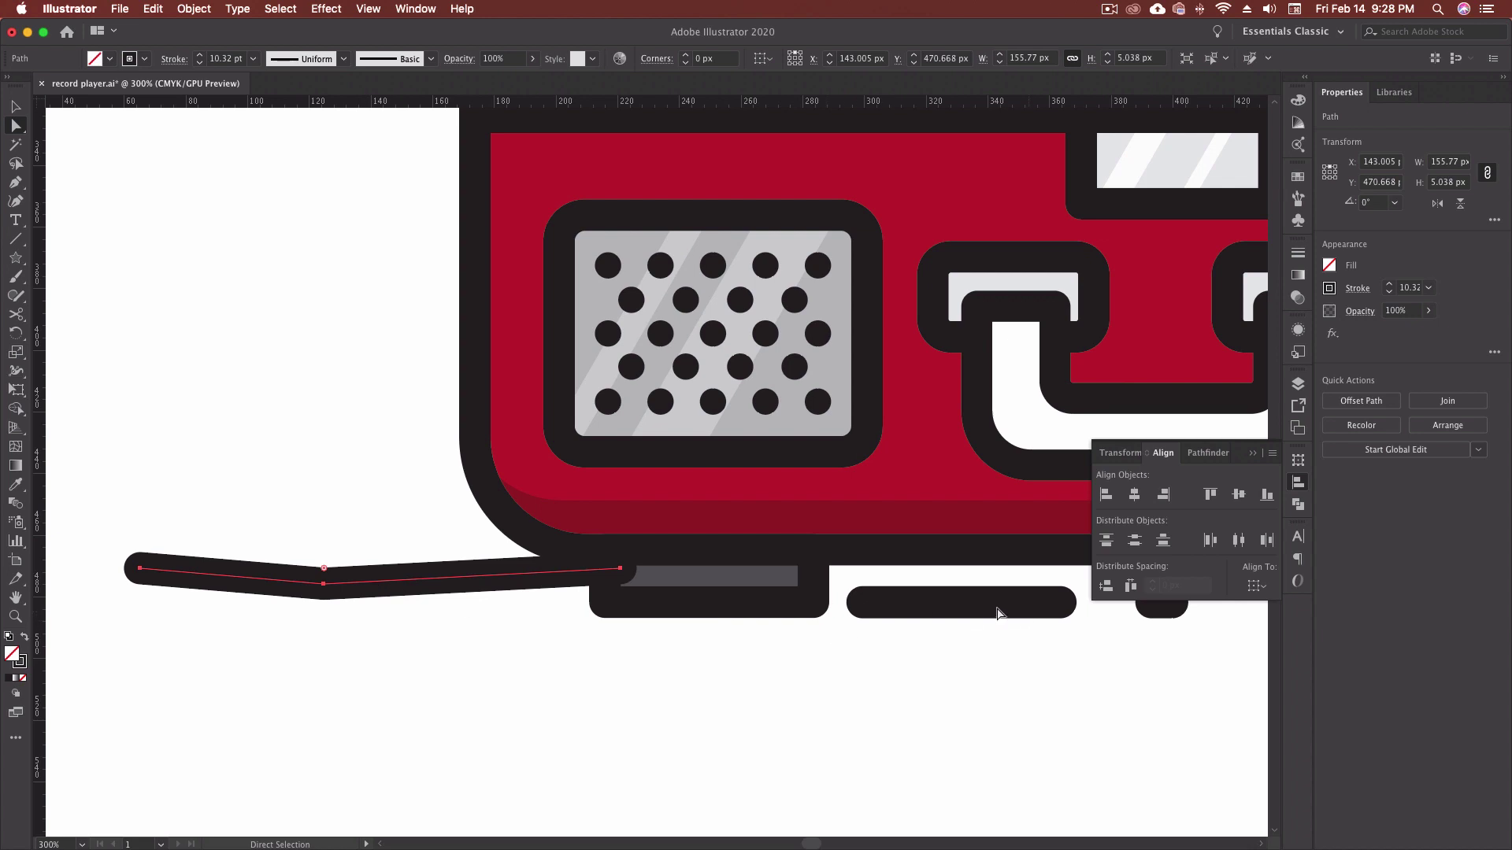
left_click(863, 604, "shift")
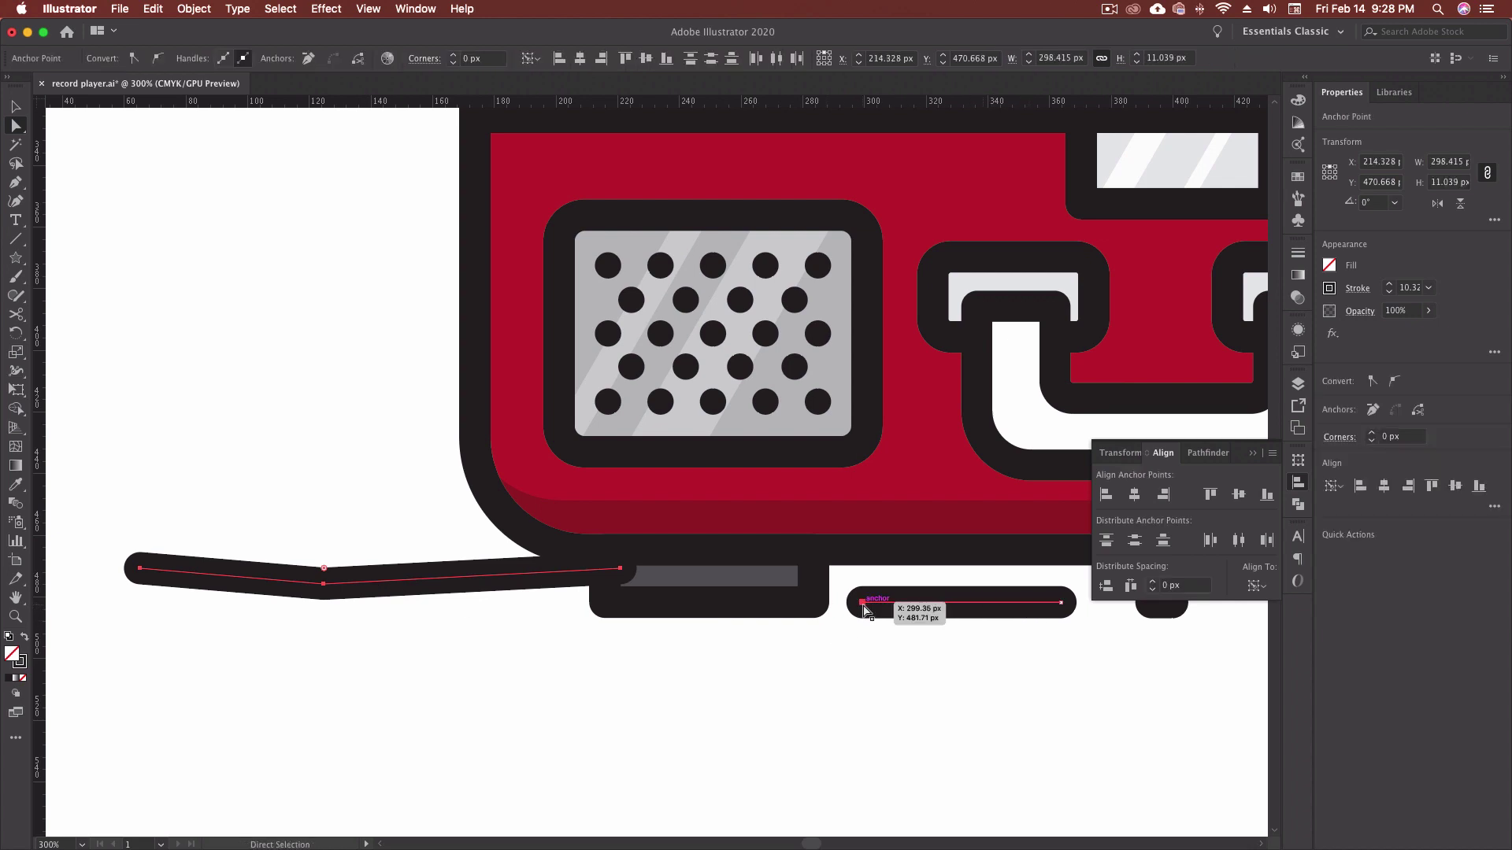
left_click(1266, 496)
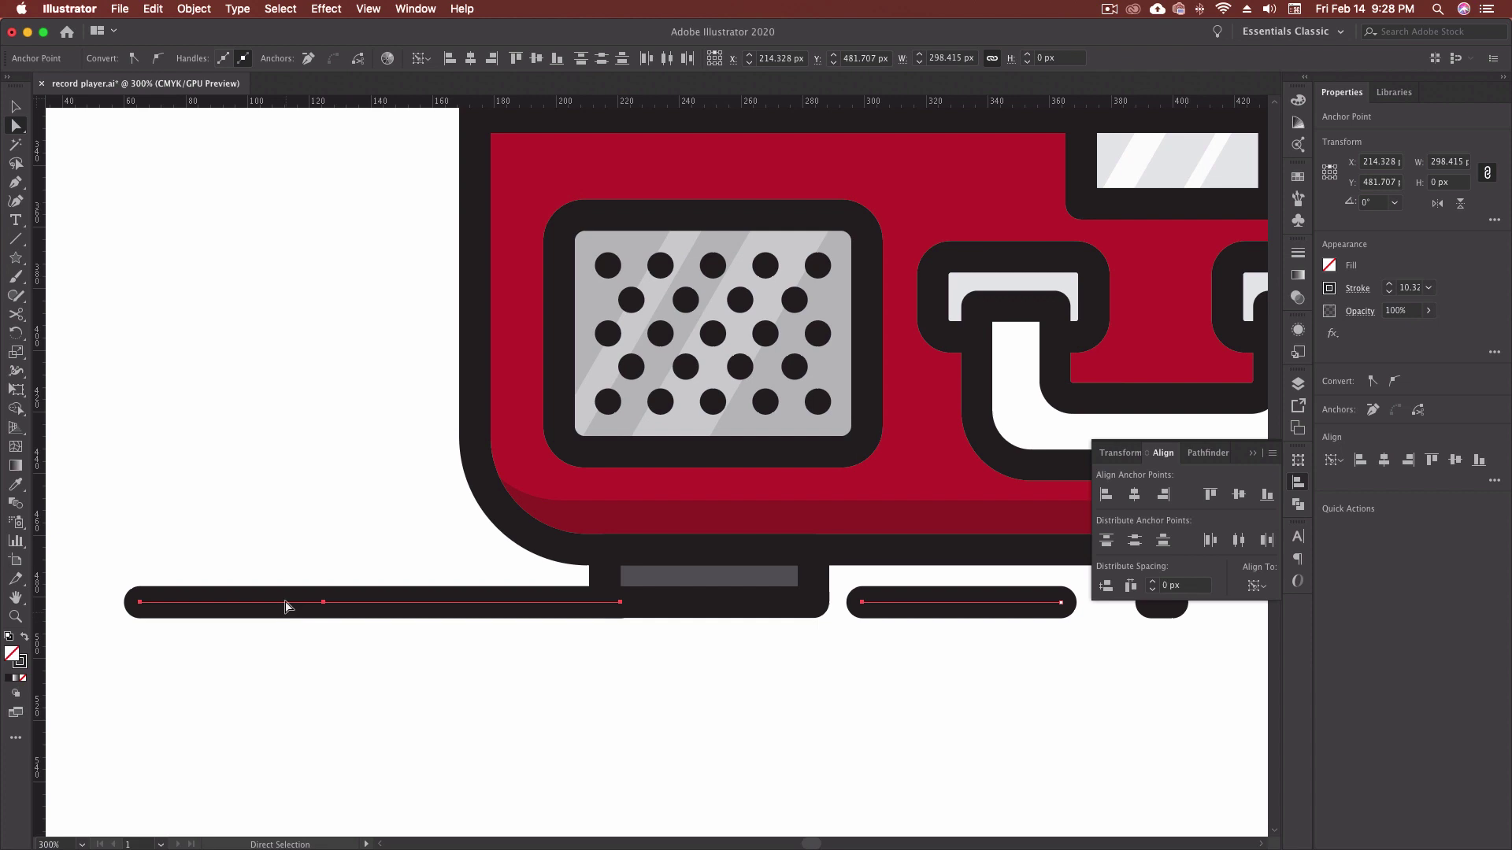
left_click(770, 744)
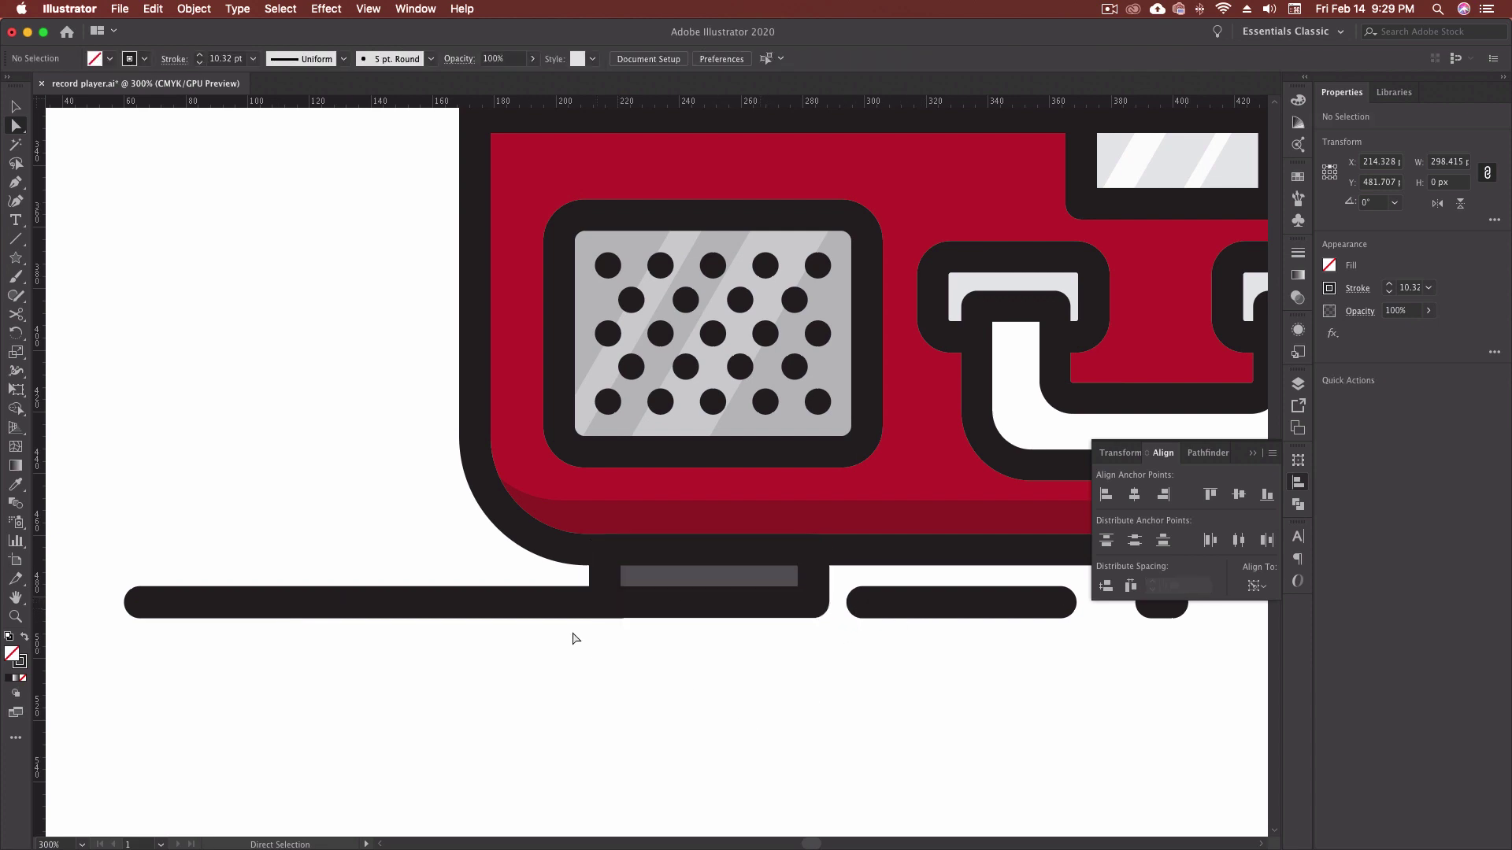